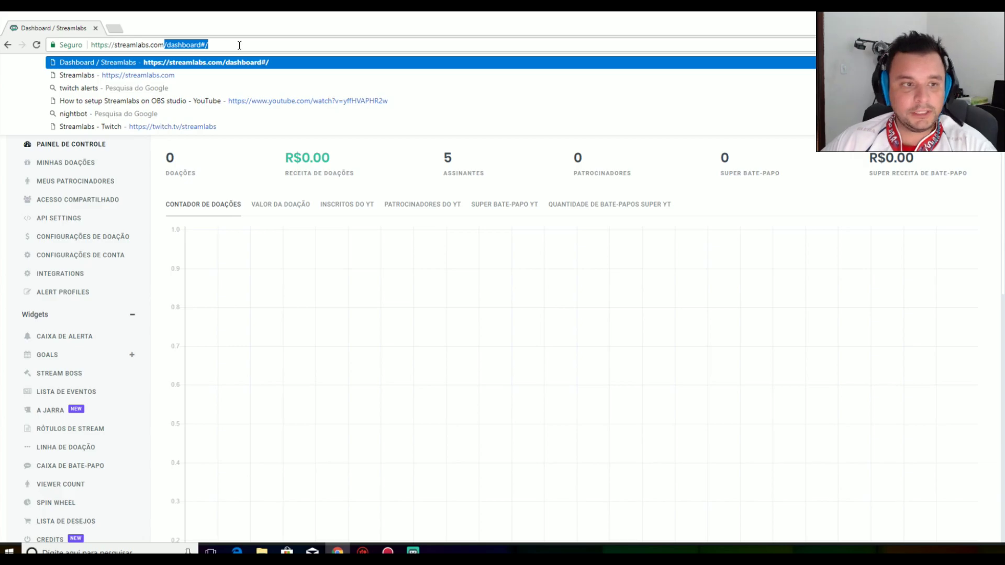
# Open the Streamlabs OBS page on streamlabs.com, download the Windows beta installer, and put the browser out of view
pyautogui.press('Return')
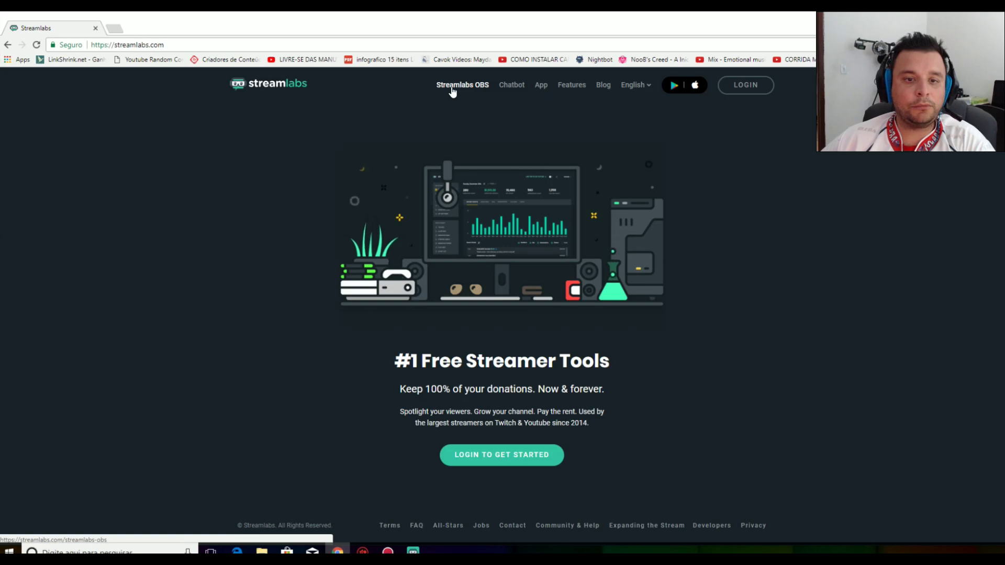
pyautogui.click(452, 86)
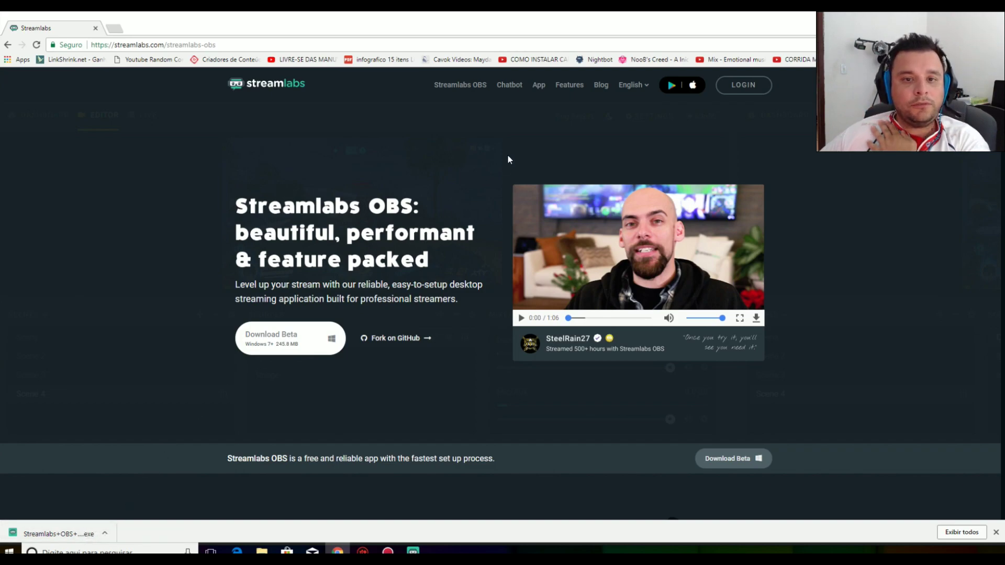
pyautogui.click(947, 17)
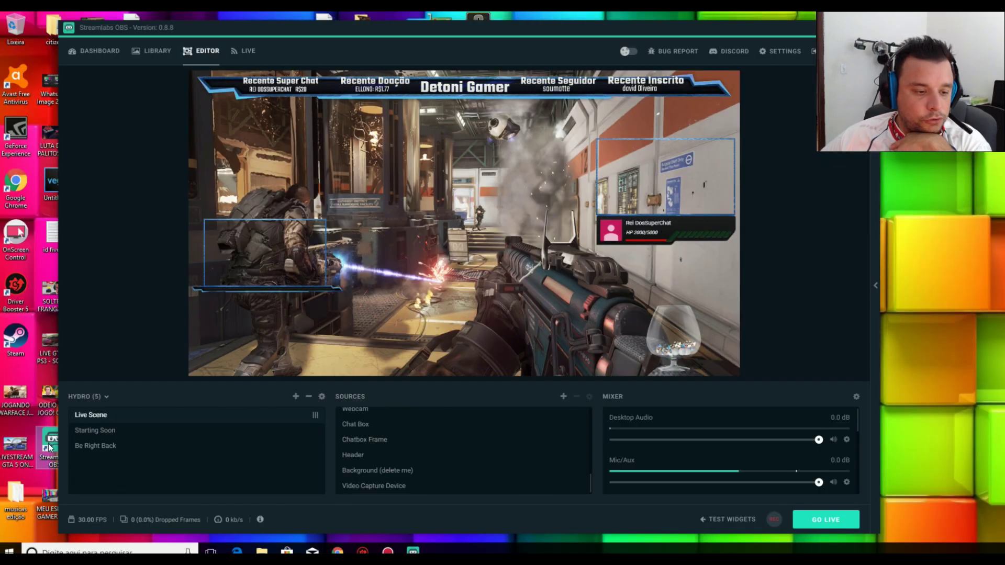
# Switch to the Streamlabs OBS application and open the Alert Box widget settings from the dashboard
pyautogui.moveTo(312, 31); pyautogui.dragTo(333, 34)
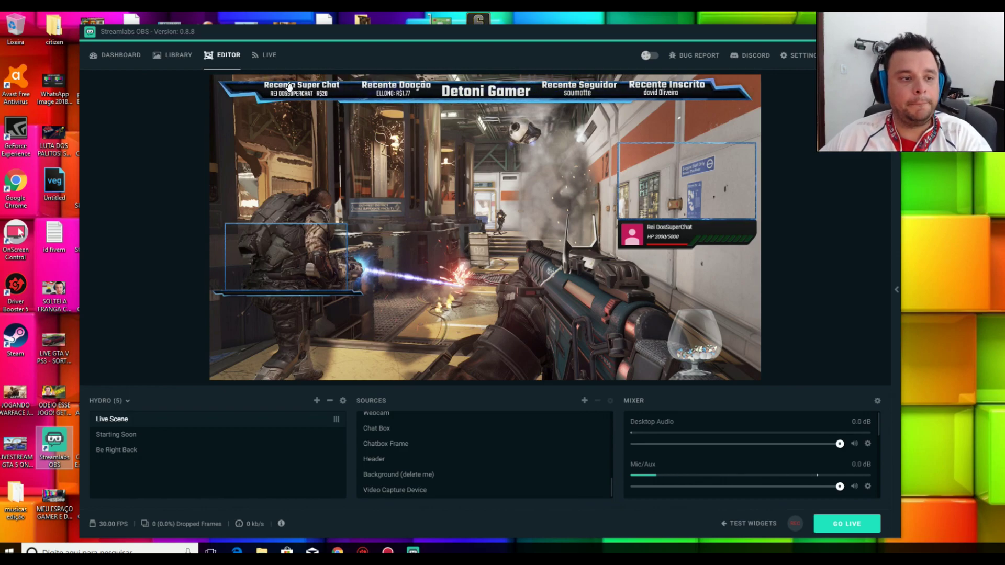
pyautogui.click(110, 58)
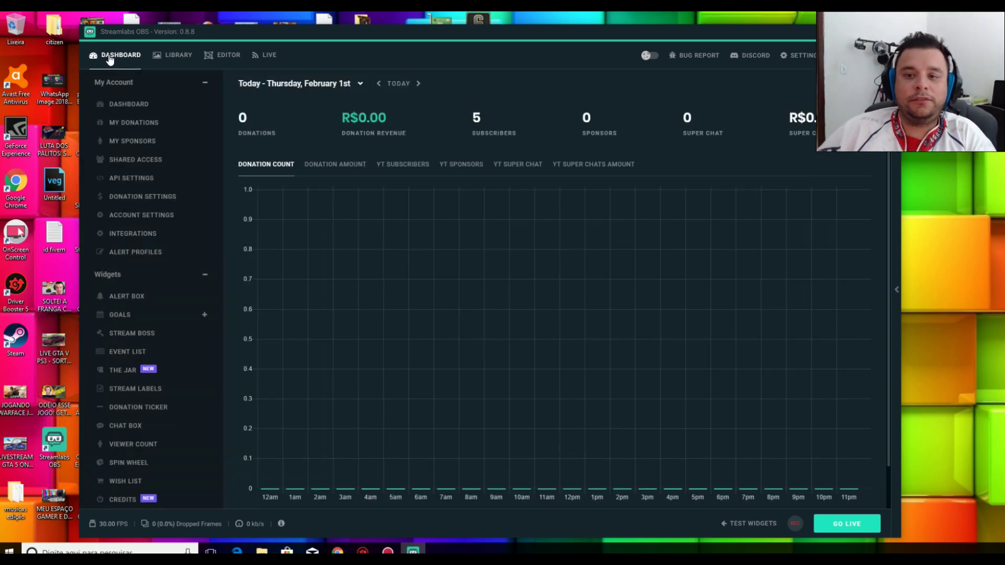
pyautogui.scroll(-1, 162, 197)
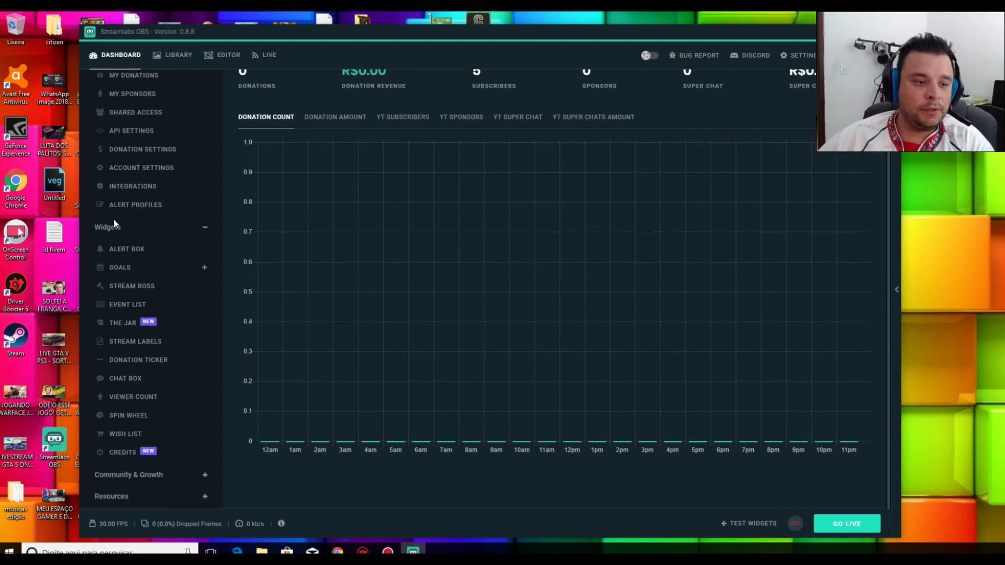
pyautogui.click(129, 249)
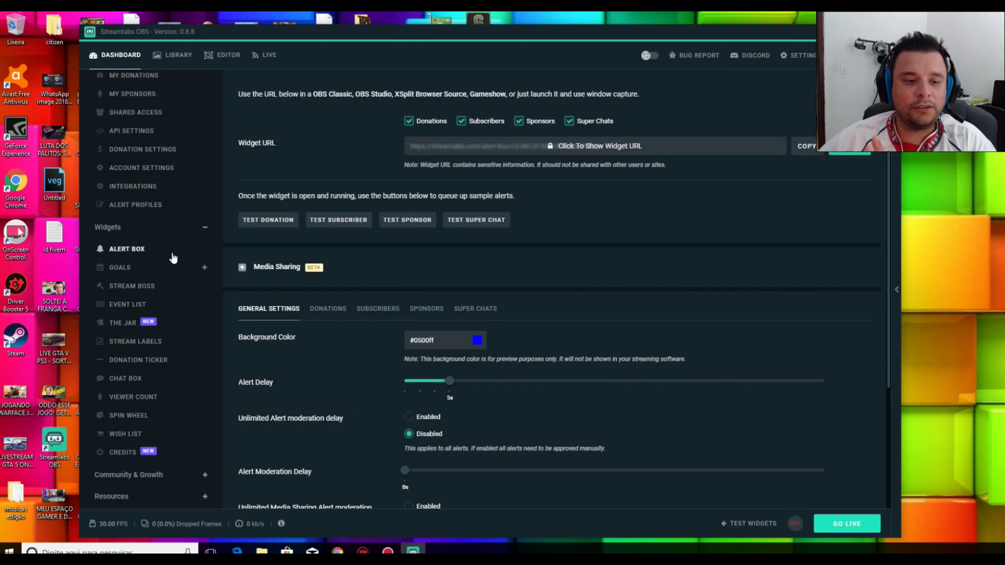
pyautogui.scroll(-1, 267, 247)
pyautogui.scroll(1, 539, 131)
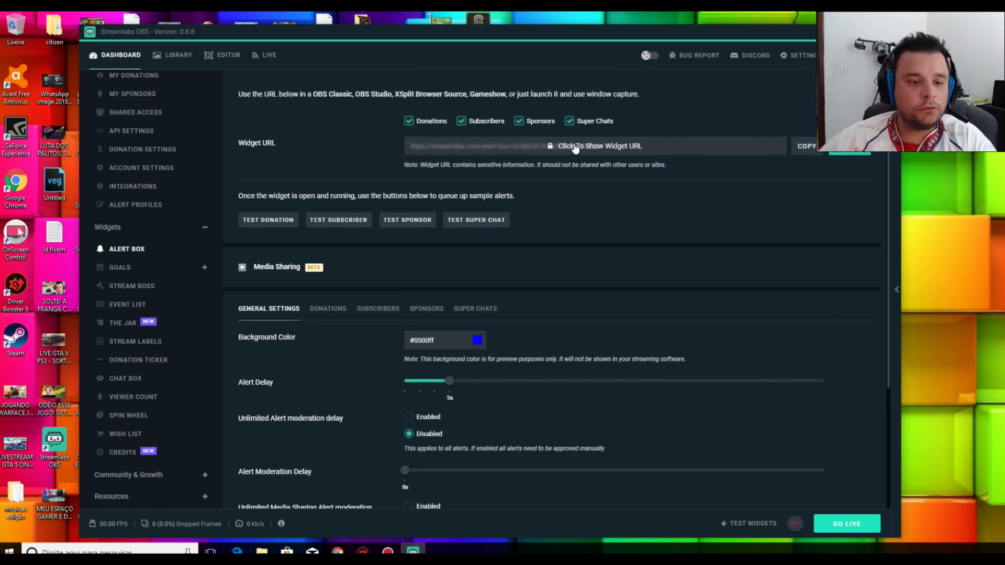
pyautogui.scroll(-1, 576, 149)
pyautogui.scroll(1, 653, 137)
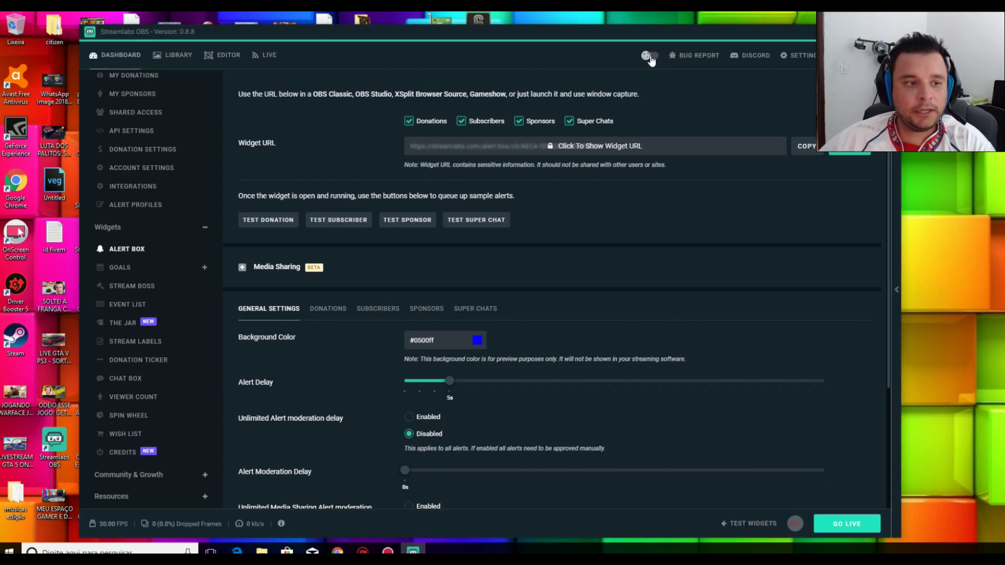
# Reopen the Alert Box widget and examine its general settings for background colour, alert delay, moderation and layout
pyautogui.click(187, 261)
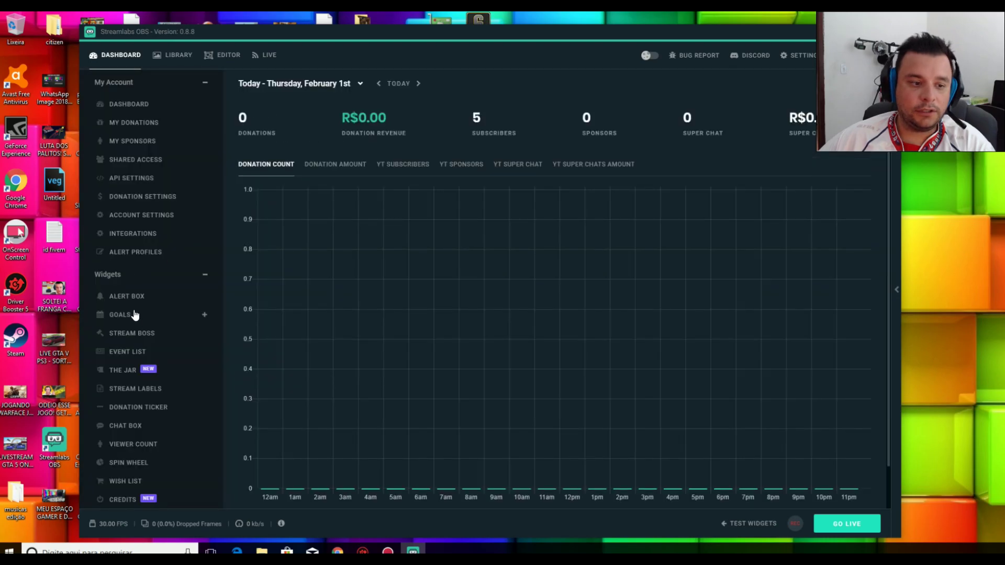
pyautogui.click(127, 296)
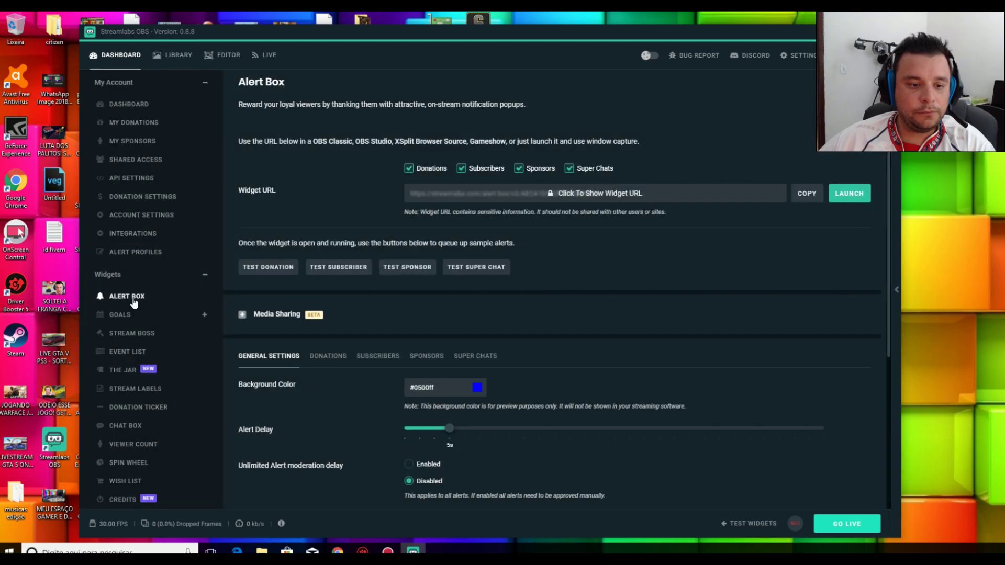
pyautogui.scroll(-2, 441, 275)
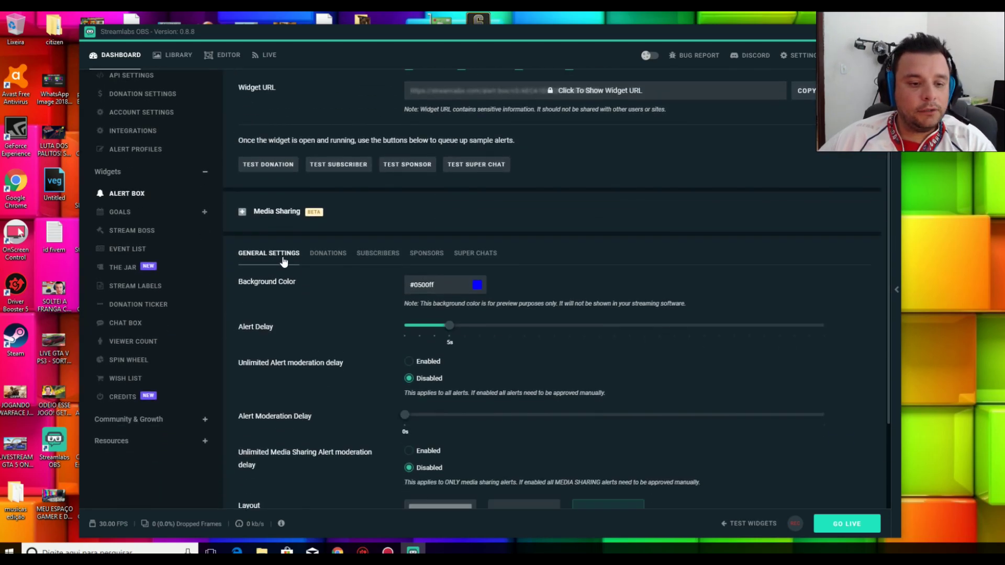
pyautogui.scroll(-2, 360, 274)
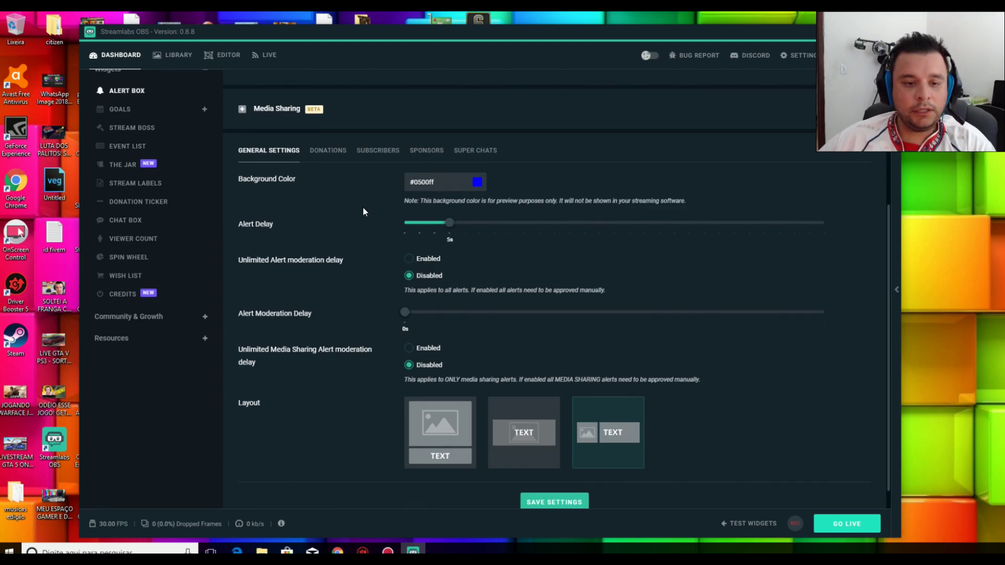
pyautogui.scroll(1, 338, 178)
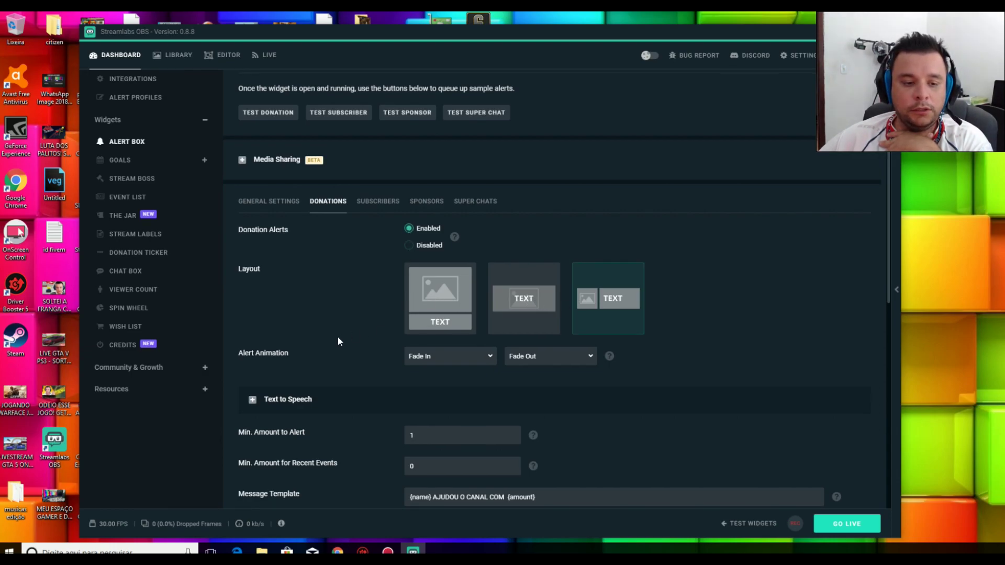
# Examine the Alert Box donation settings, including layout, animation, minimum amounts, message template, image and sound
pyautogui.scroll(-1, 422, 308)
pyautogui.scroll(-1, 274, 327)
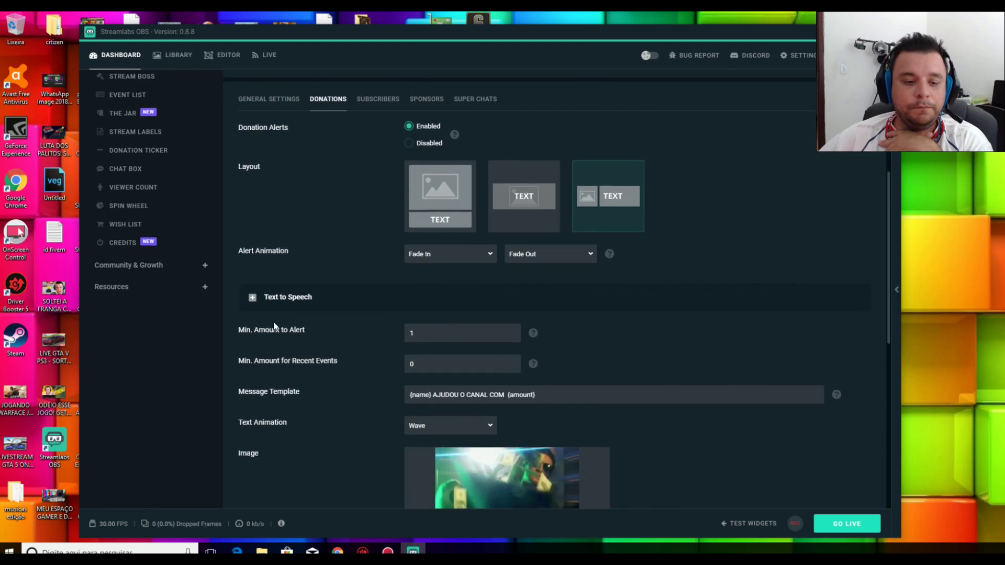
pyautogui.scroll(-2, 280, 336)
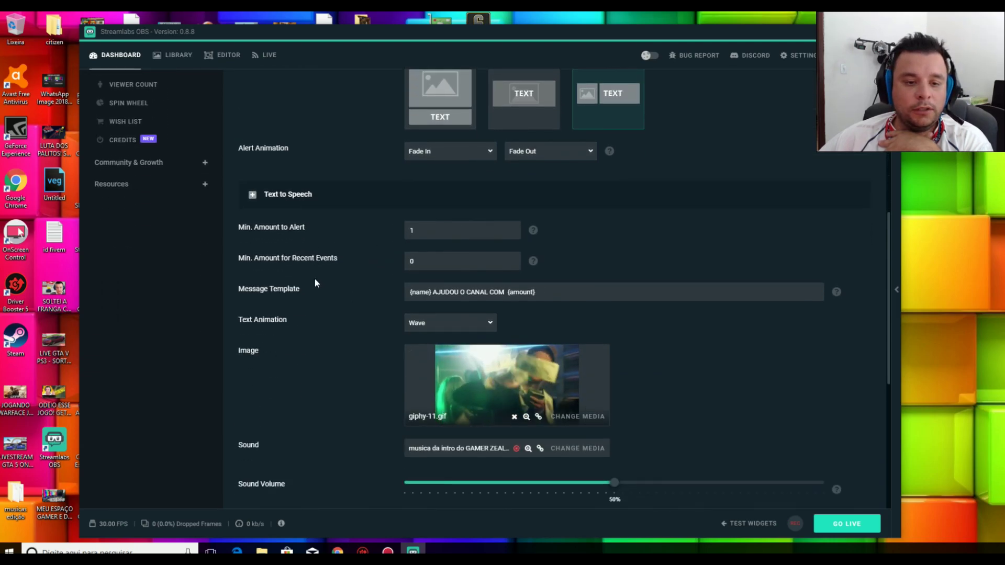
pyautogui.scroll(-1, 315, 283)
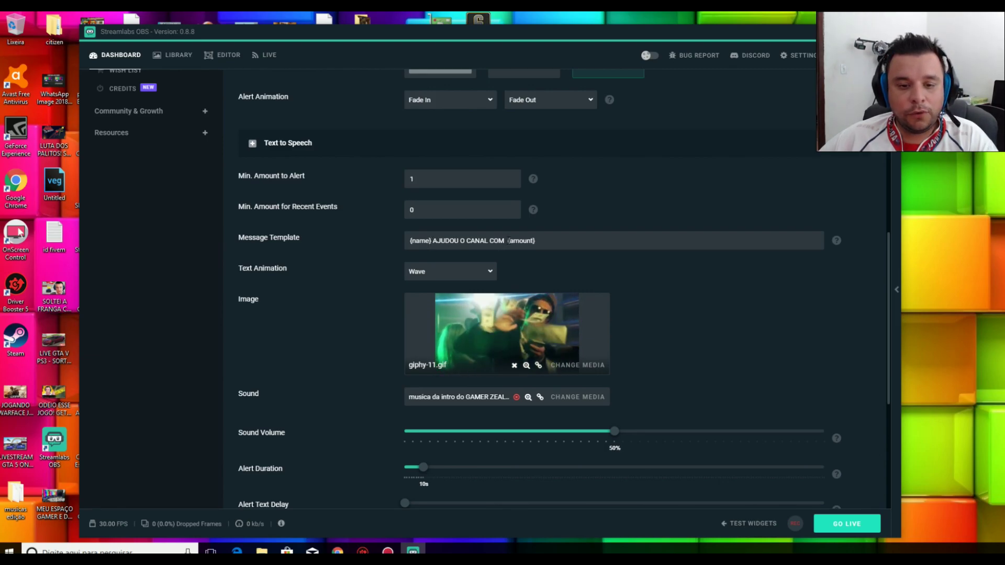
pyautogui.click(431, 241)
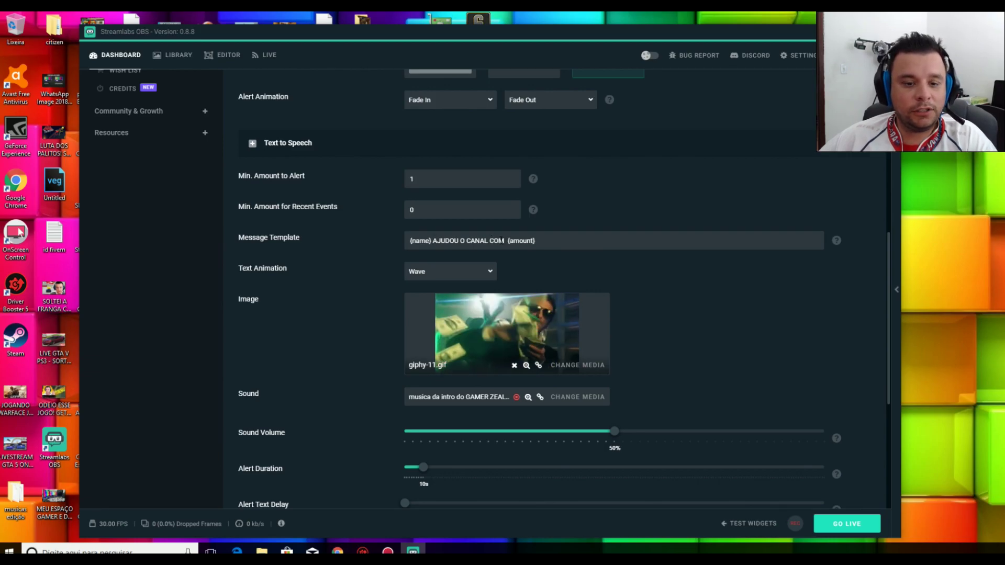
pyautogui.scroll(-2, 484, 253)
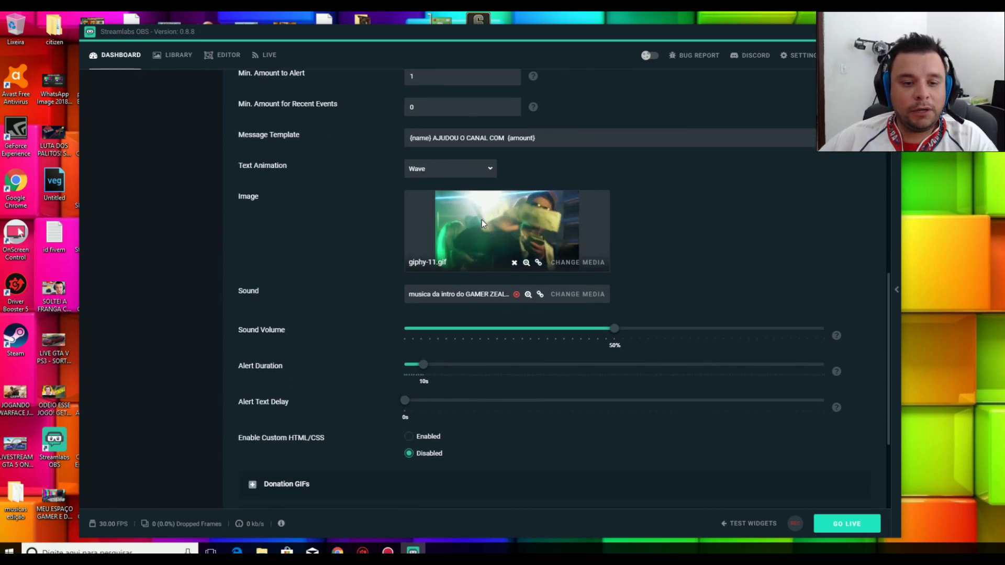
pyautogui.scroll(4, 550, 199)
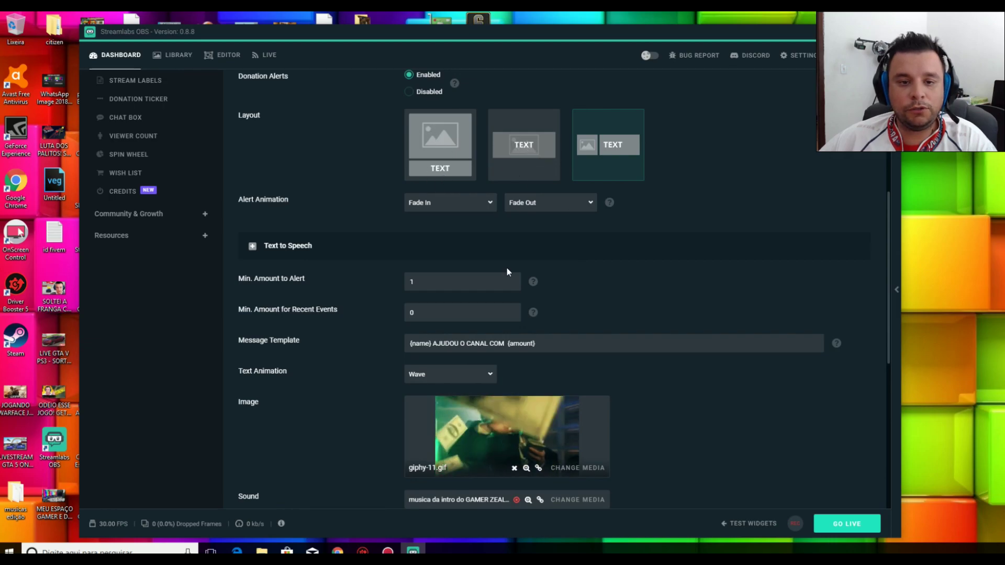
pyautogui.scroll(-2, 535, 256)
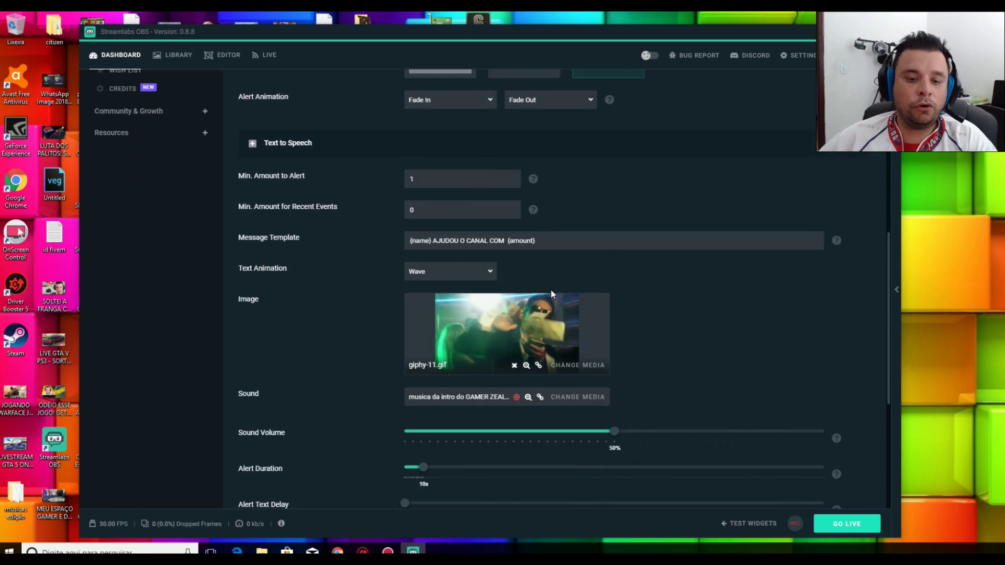
pyautogui.scroll(-1, 554, 301)
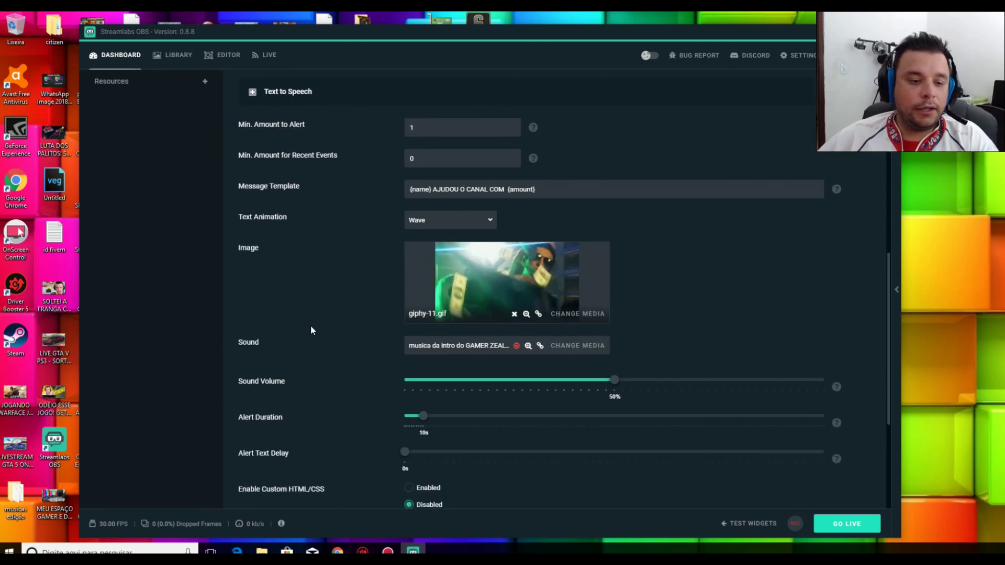
# Open the media gallery for the donation alert image and view the uploaded files and the stock images
pyautogui.click(582, 315)
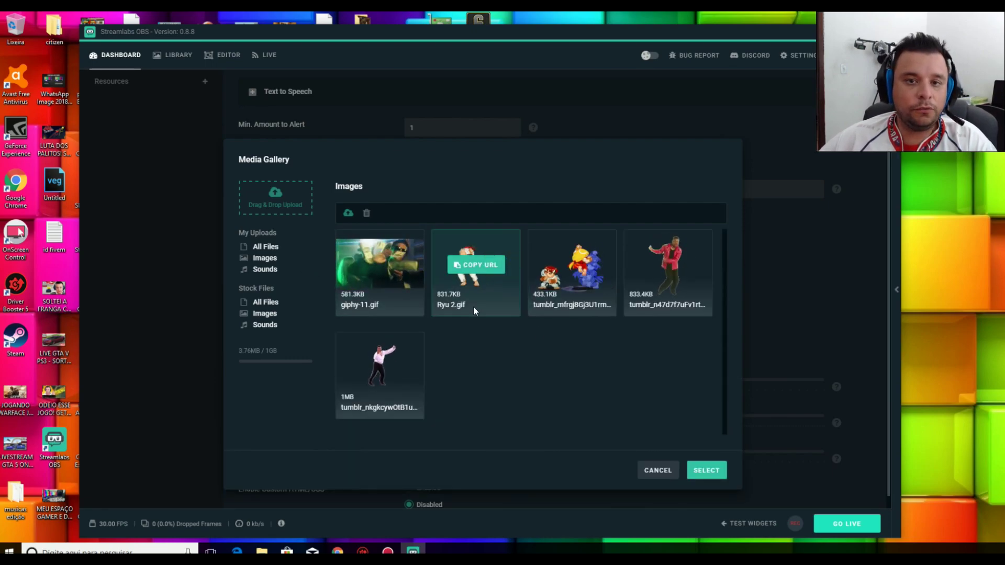
pyautogui.click(266, 304)
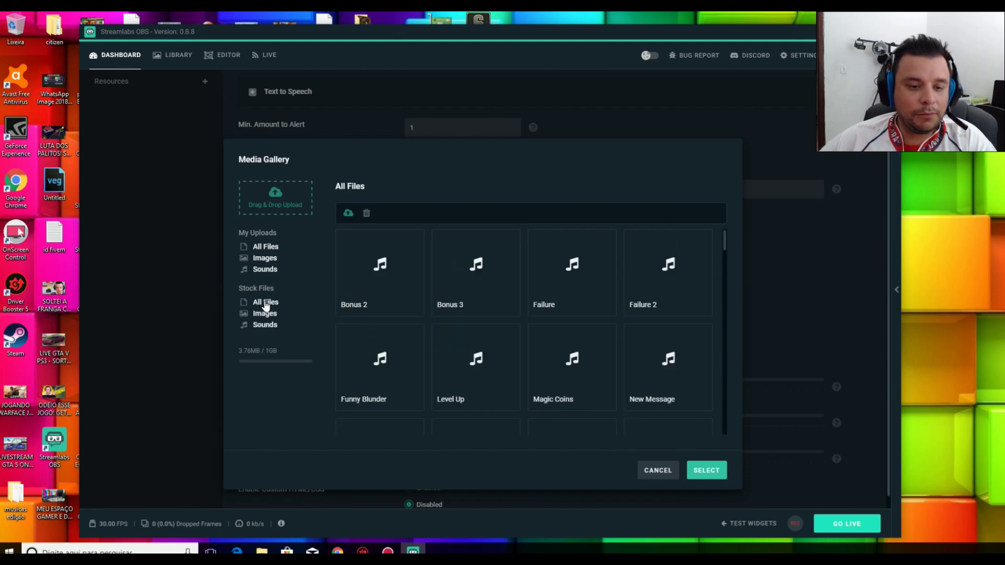
pyautogui.click(263, 260)
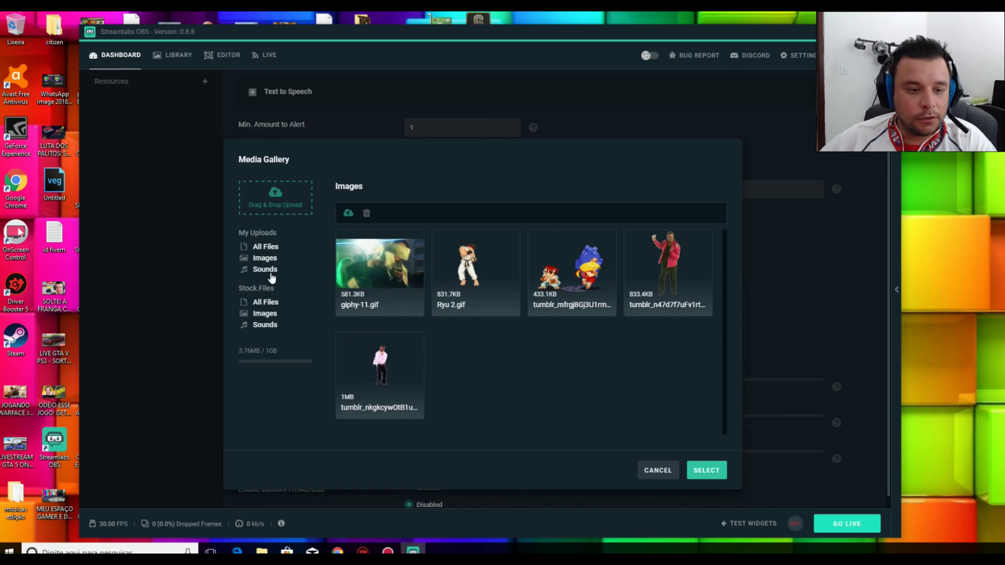
pyautogui.click(263, 249)
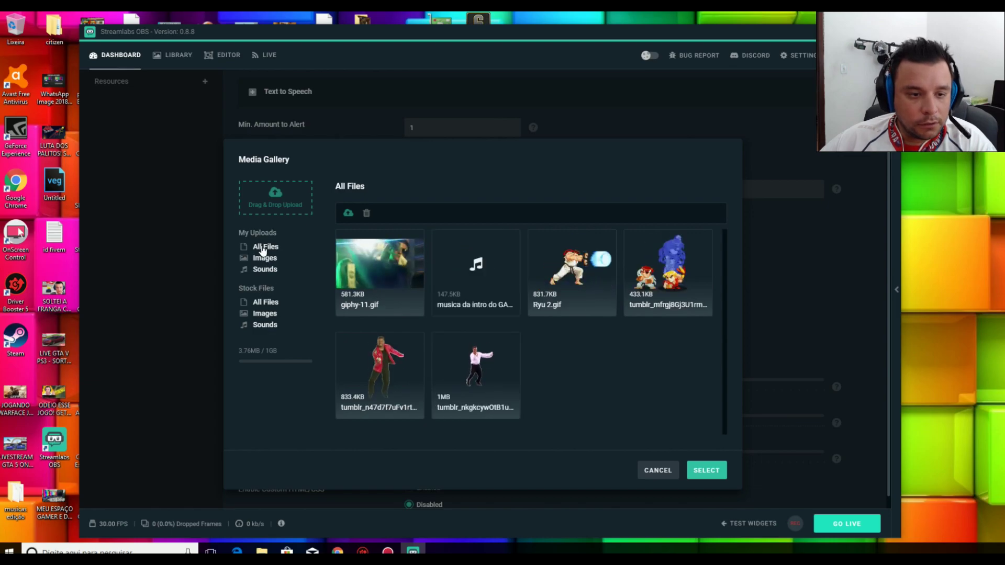
pyautogui.click(265, 316)
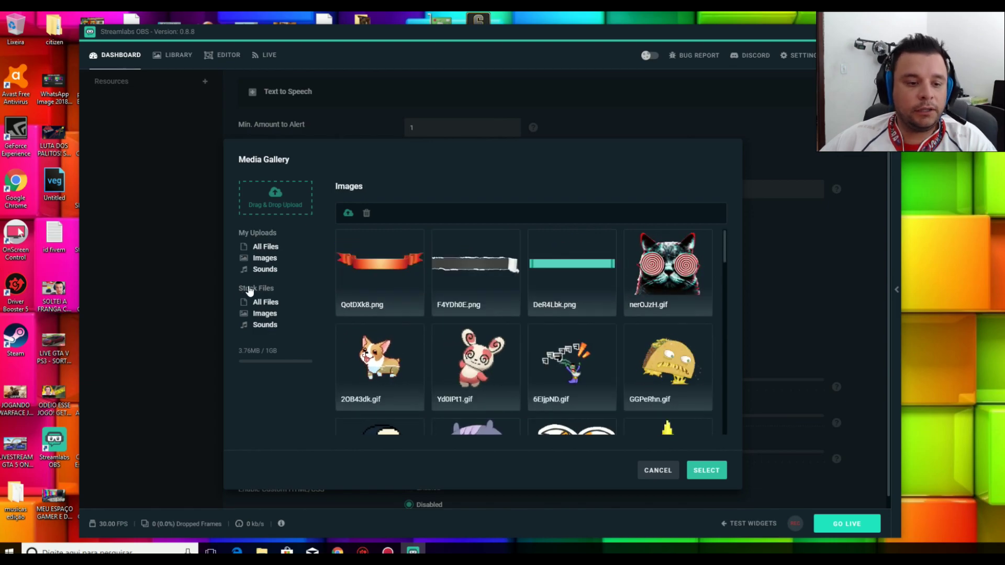
# Browse the stock images in the gallery and leave it without choosing a new donation alert image
pyautogui.scroll(-3, 564, 280)
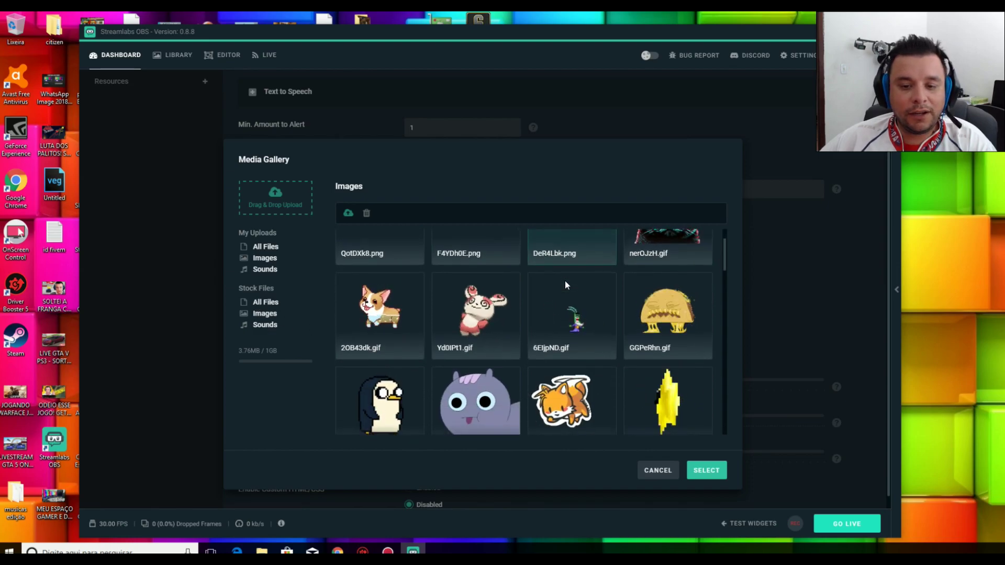
pyautogui.scroll(-2, 582, 322)
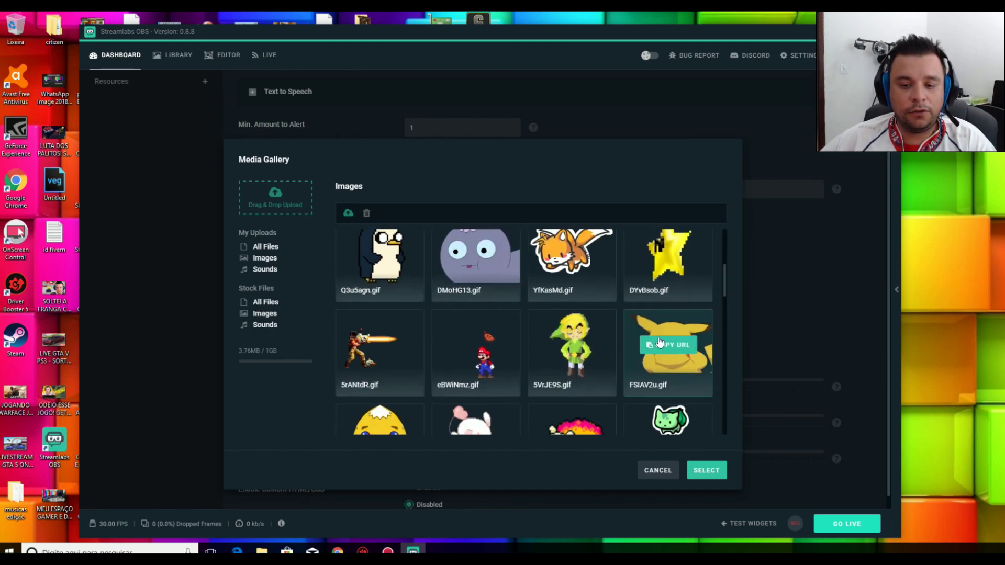
pyautogui.scroll(-7, 598, 319)
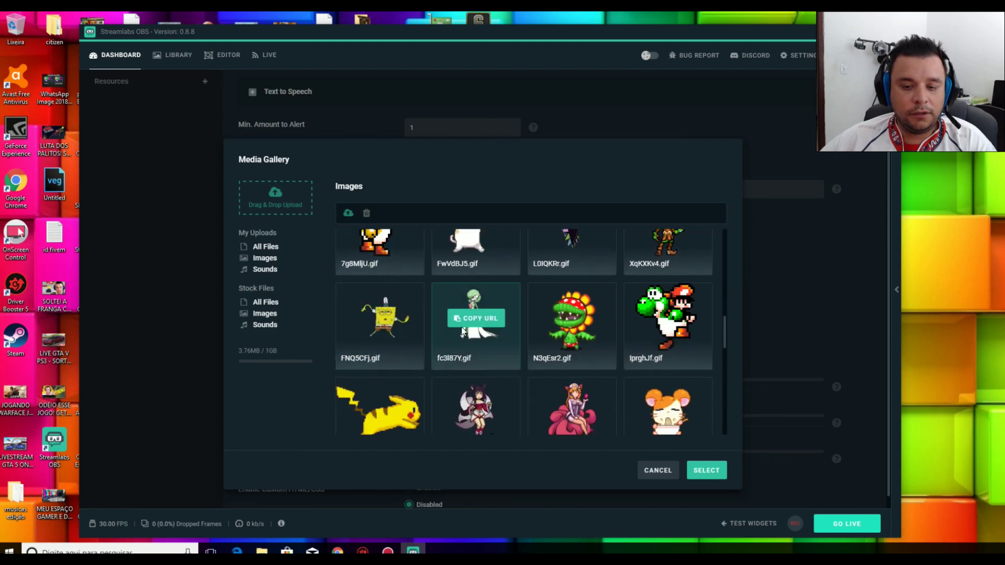
pyautogui.scroll(-8, 475, 328)
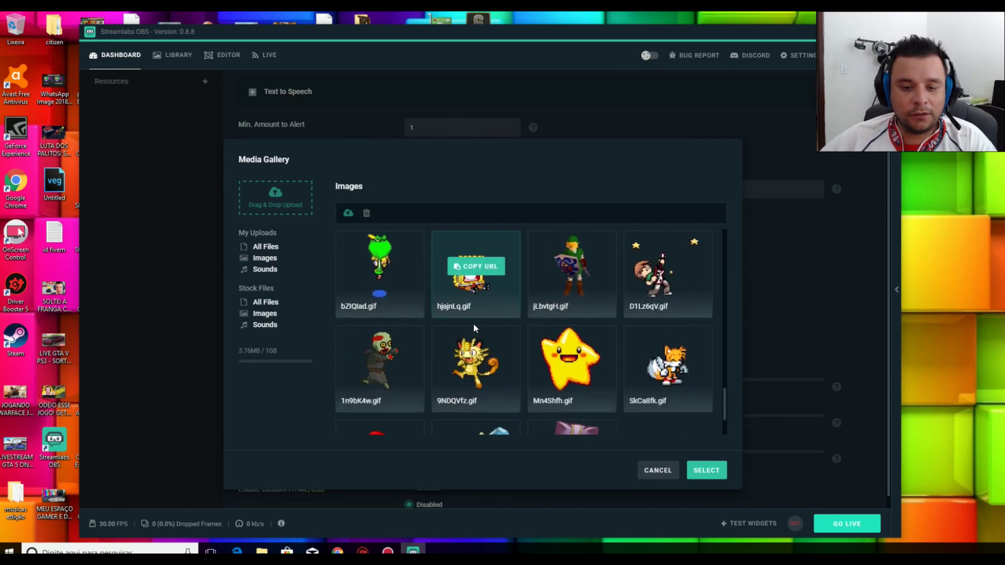
pyautogui.scroll(5, 489, 331)
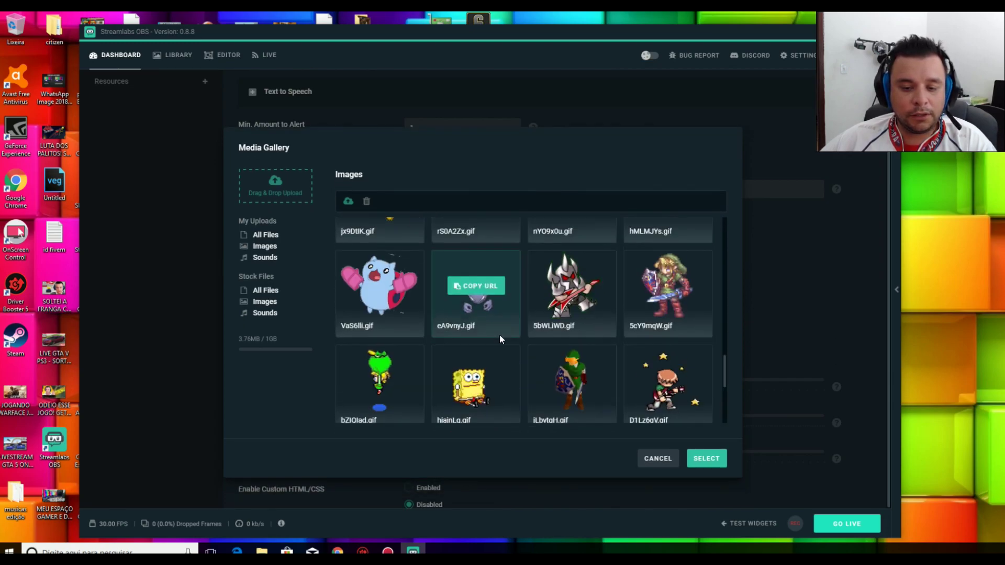
pyautogui.scroll(3, 501, 340)
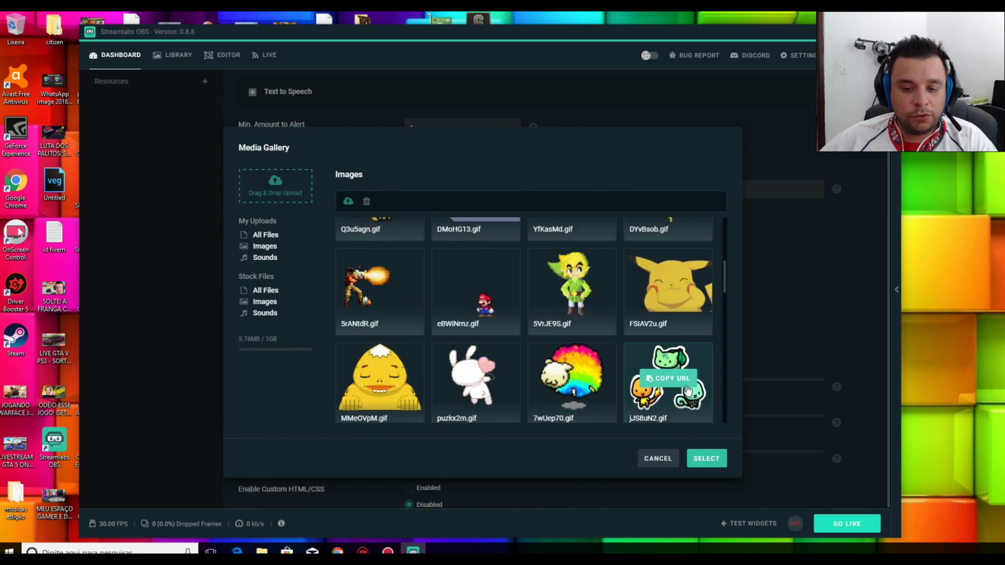
pyautogui.click(658, 463)
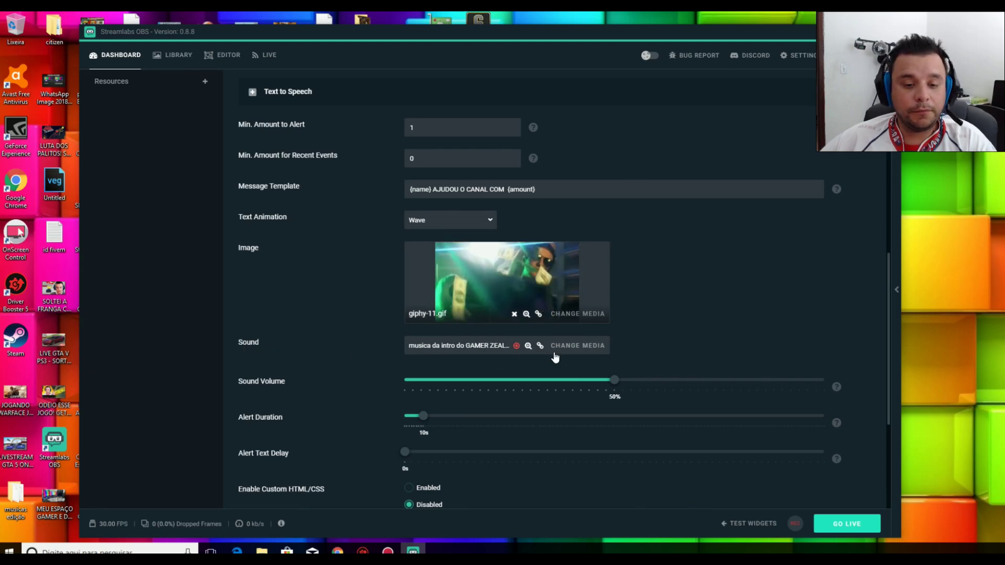
# Browse the stock sounds for the donation alert, try The Award and Success Chime, and leave the gallery without choosing a new sound
pyautogui.click(583, 347)
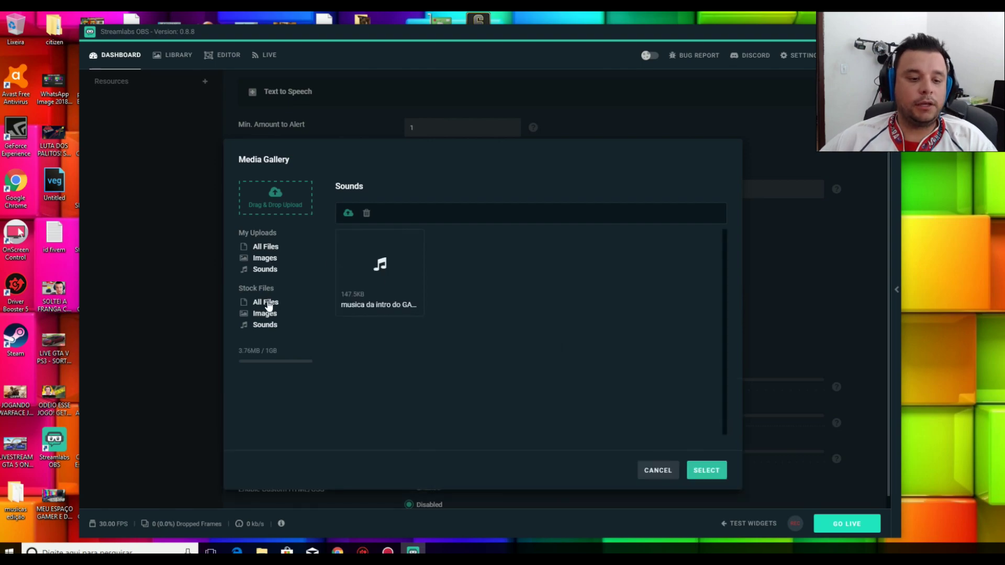
pyautogui.click(264, 325)
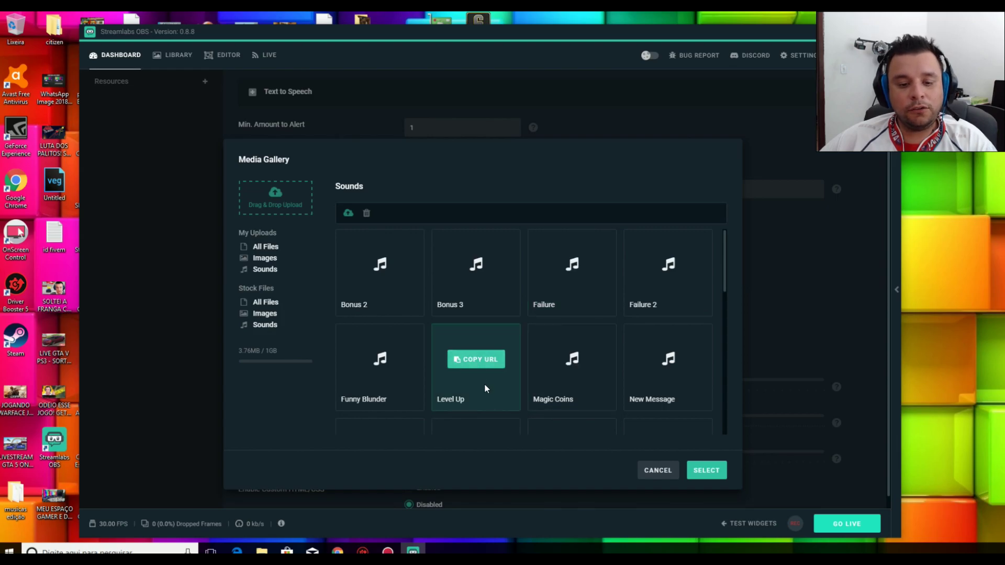
pyautogui.scroll(-5, 586, 355)
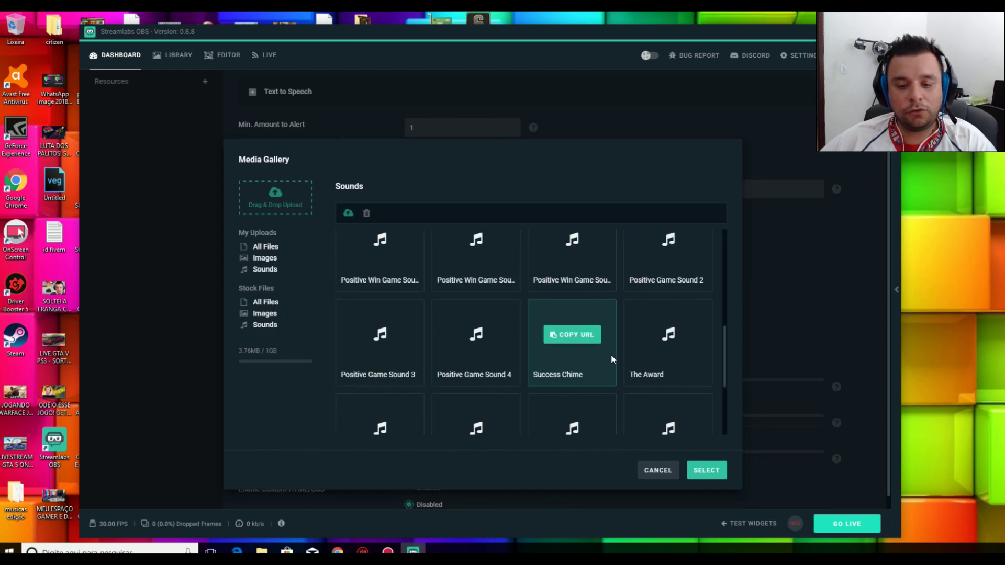
pyautogui.click(634, 358)
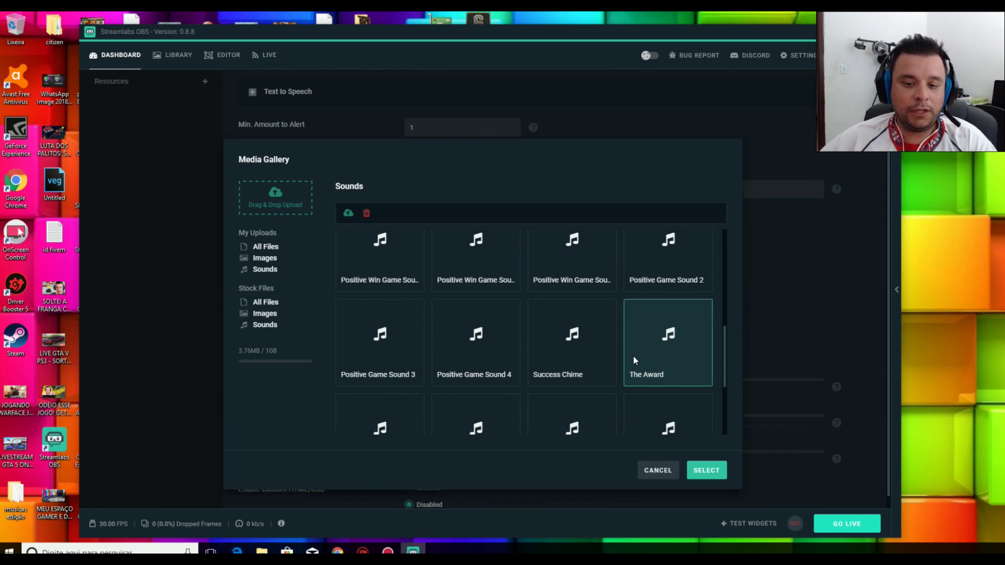
pyautogui.click(549, 368)
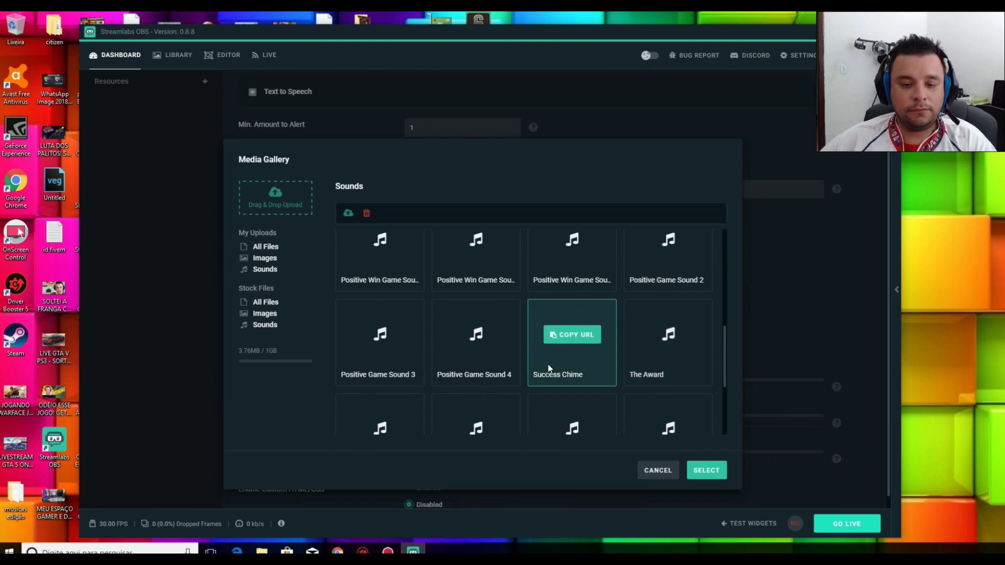
pyautogui.click(491, 404)
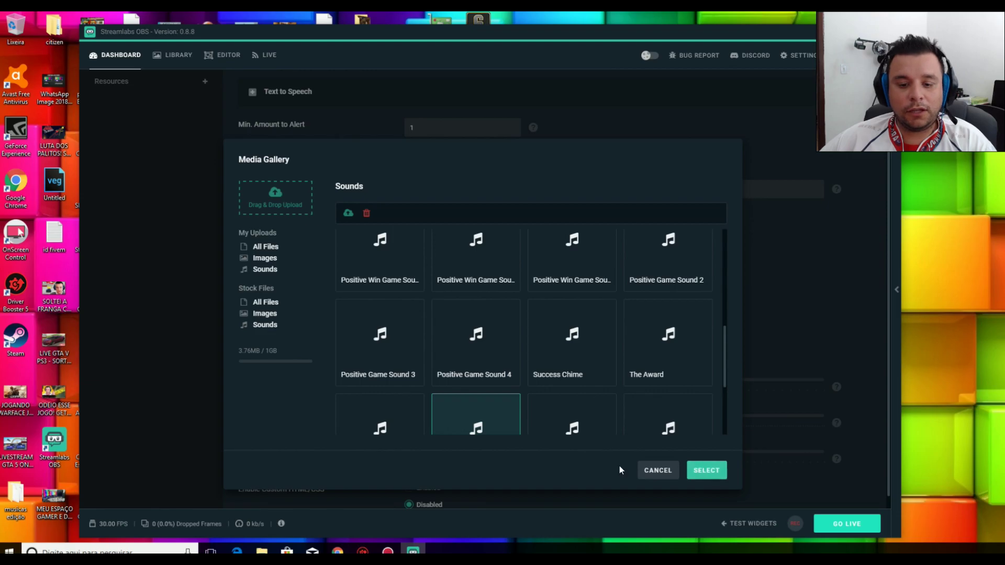
pyautogui.click(641, 474)
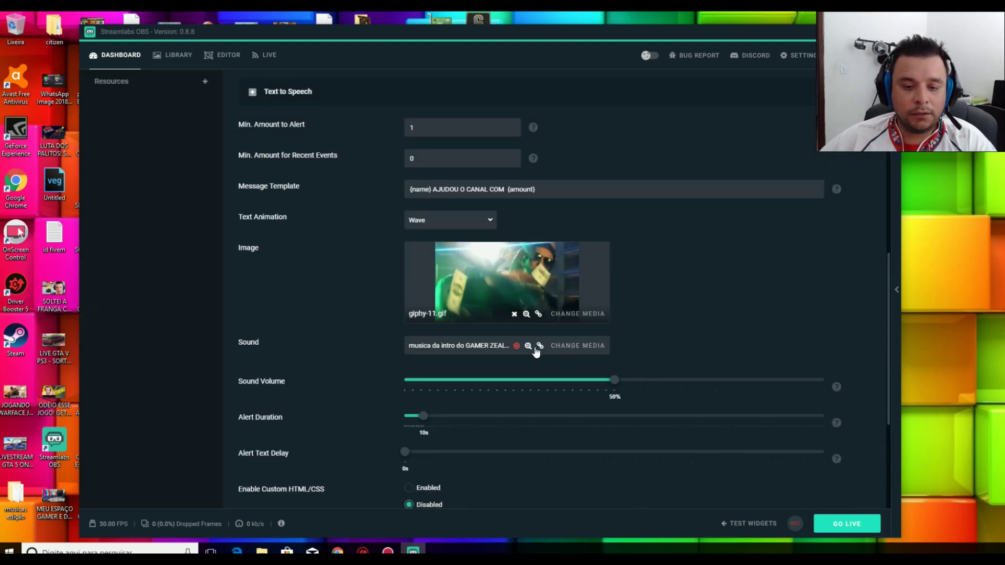
# Examine the donation alert's volume, duration, text delay and custom HTML/CSS settings and the expanded Donation GIFs options
pyautogui.scroll(-1, 294, 345)
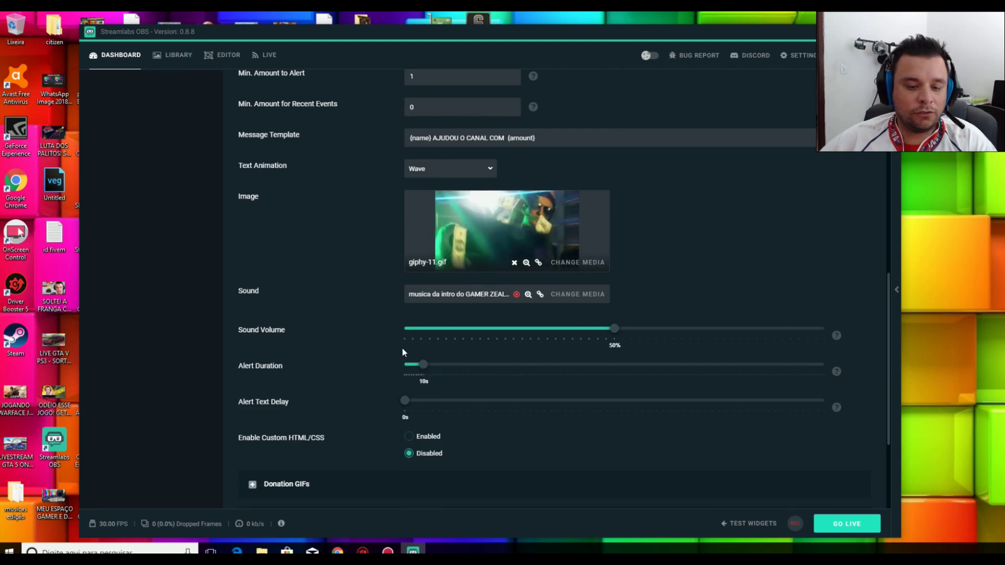
pyautogui.scroll(-2, 319, 357)
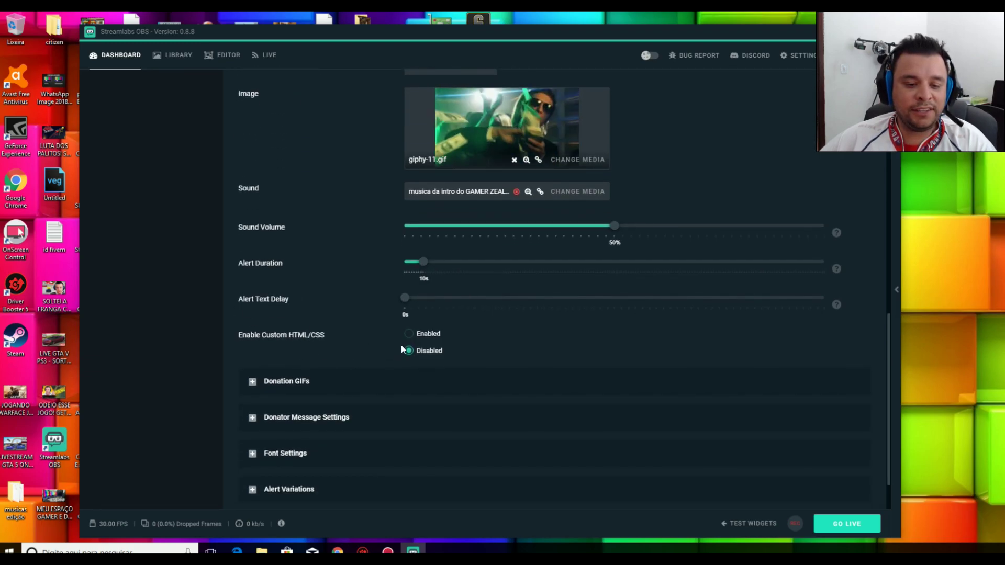
pyautogui.scroll(-1, 463, 332)
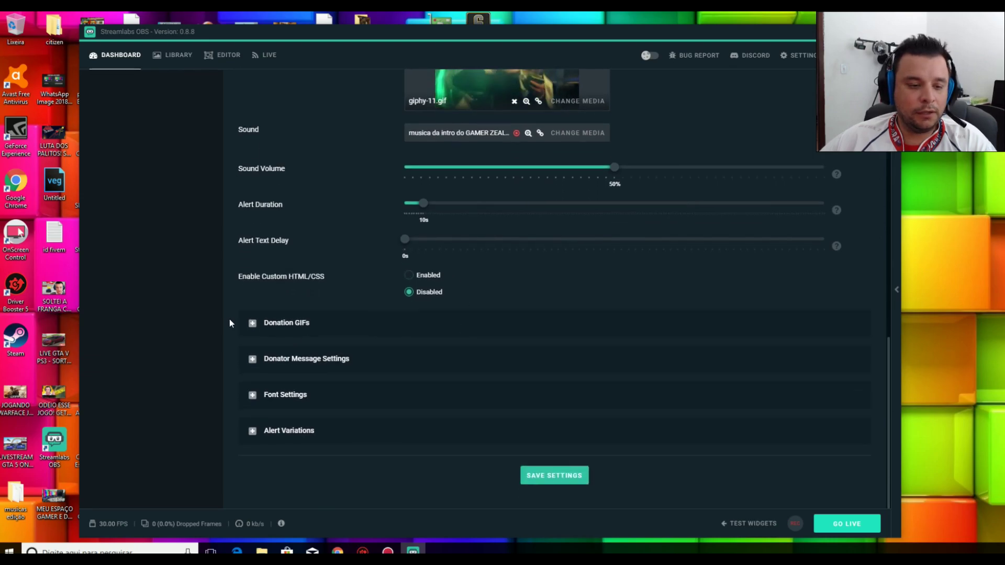
pyautogui.click(252, 323)
pyautogui.scroll(-1, 240, 348)
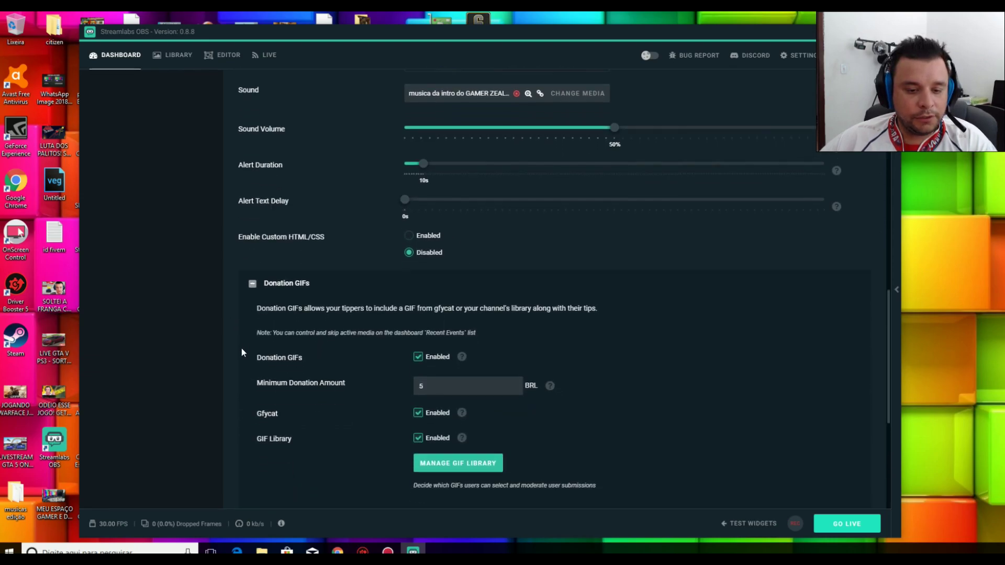
pyautogui.scroll(-1, 613, 331)
pyautogui.scroll(-1, 622, 320)
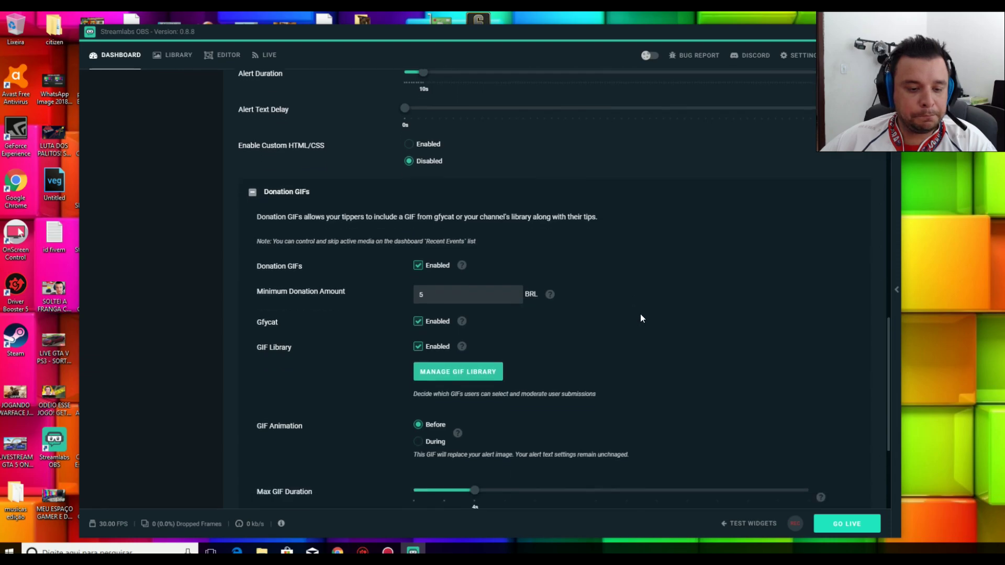
pyautogui.scroll(-1, 649, 306)
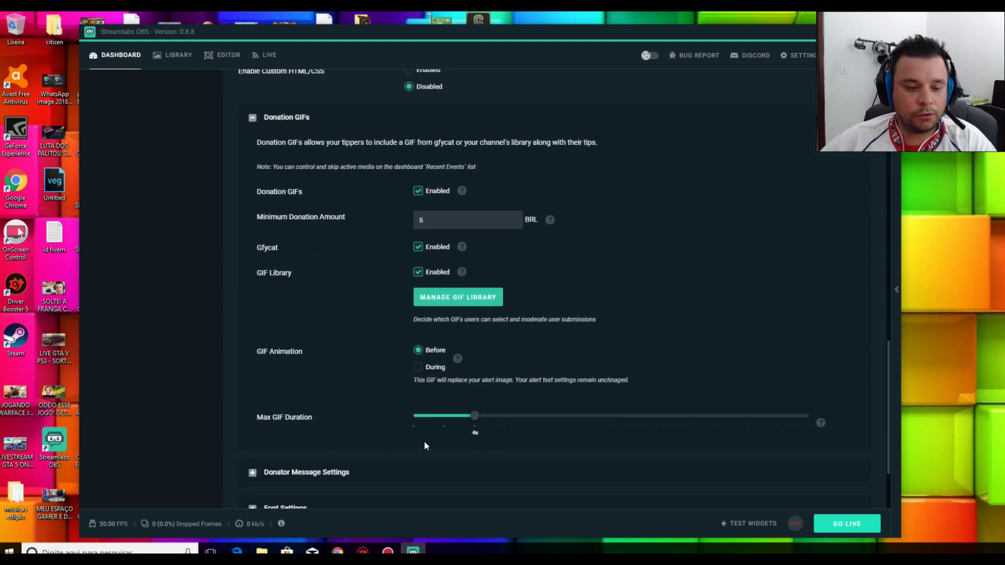
# Expand the Donator Message Settings and examine the message display, minimum amount, font, size, weight and text colour options
pyautogui.scroll(-1, 424, 443)
pyautogui.scroll(-1, 268, 435)
pyautogui.click(252, 358)
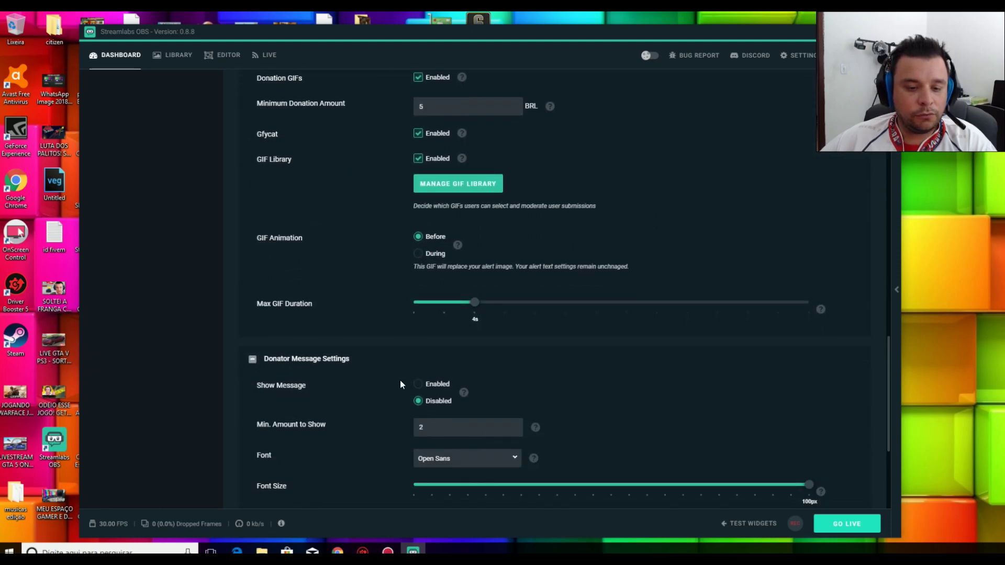
pyautogui.scroll(-1, 387, 380)
pyautogui.scroll(-3, 382, 375)
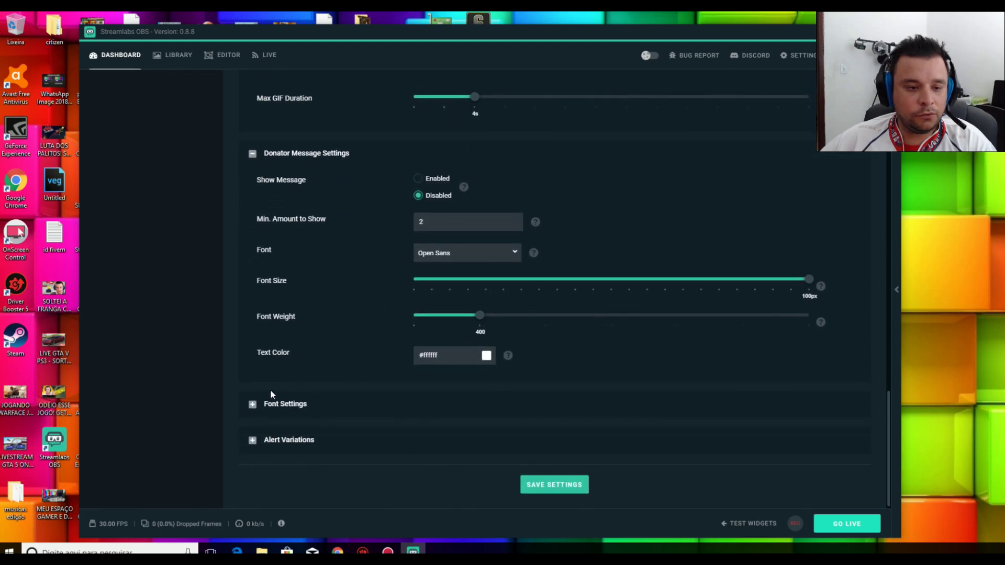
pyautogui.click(253, 405)
pyautogui.click(253, 406)
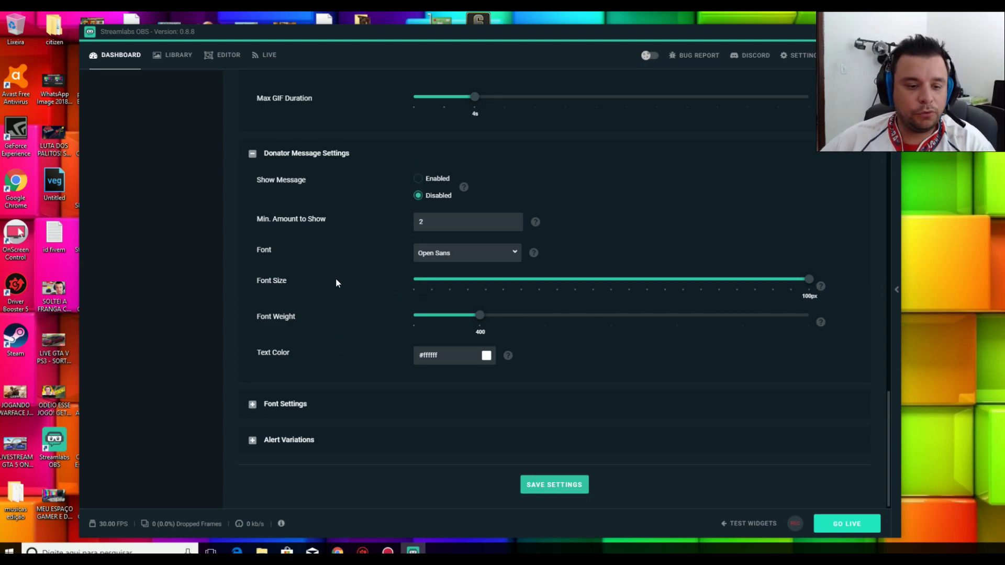
# Examine the donation alert's Font Settings and check its Alert Variations section
pyautogui.click(252, 405)
pyautogui.scroll(-2, 347, 418)
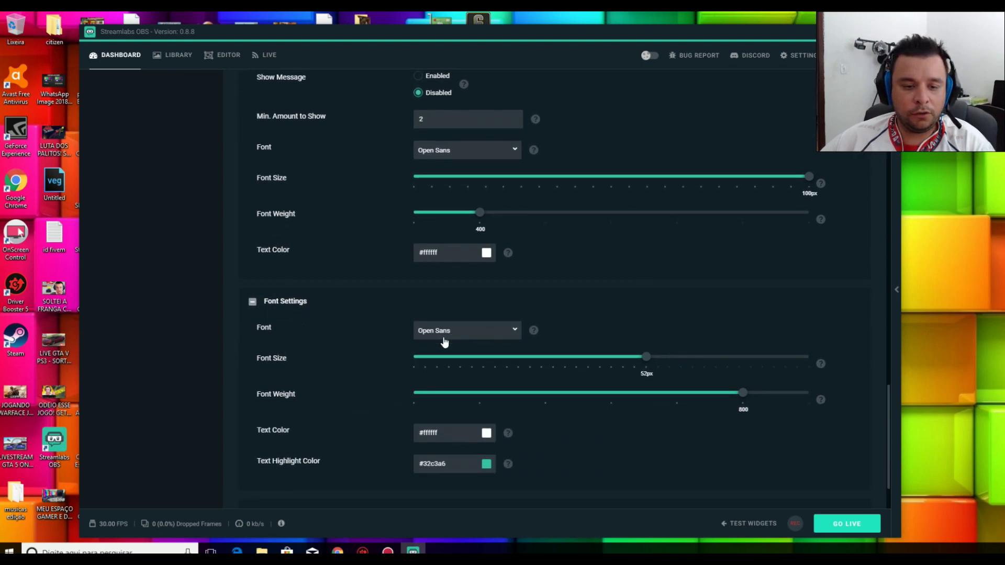
pyautogui.scroll(-2, 287, 366)
pyautogui.click(251, 432)
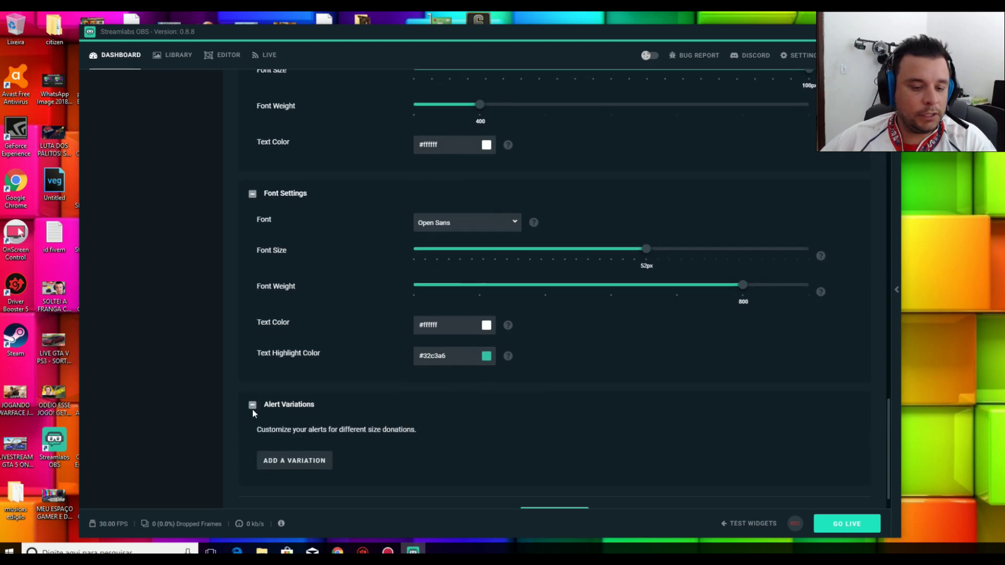
pyautogui.scroll(-1, 262, 413)
pyautogui.click(251, 363)
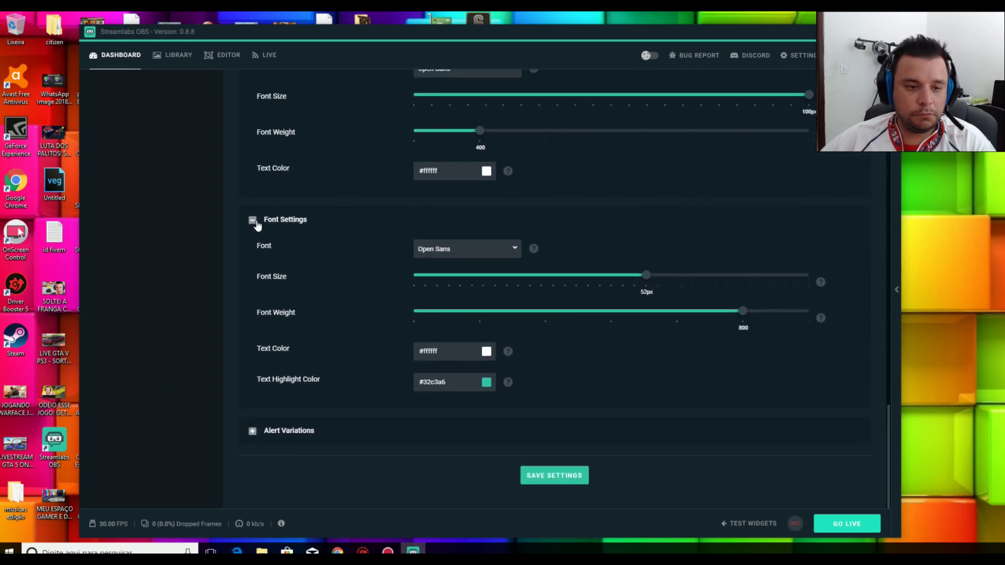
# Collapse the Font Settings and Donator Message Settings sections and save the donation alert settings
pyautogui.click(254, 222)
pyautogui.click(251, 151)
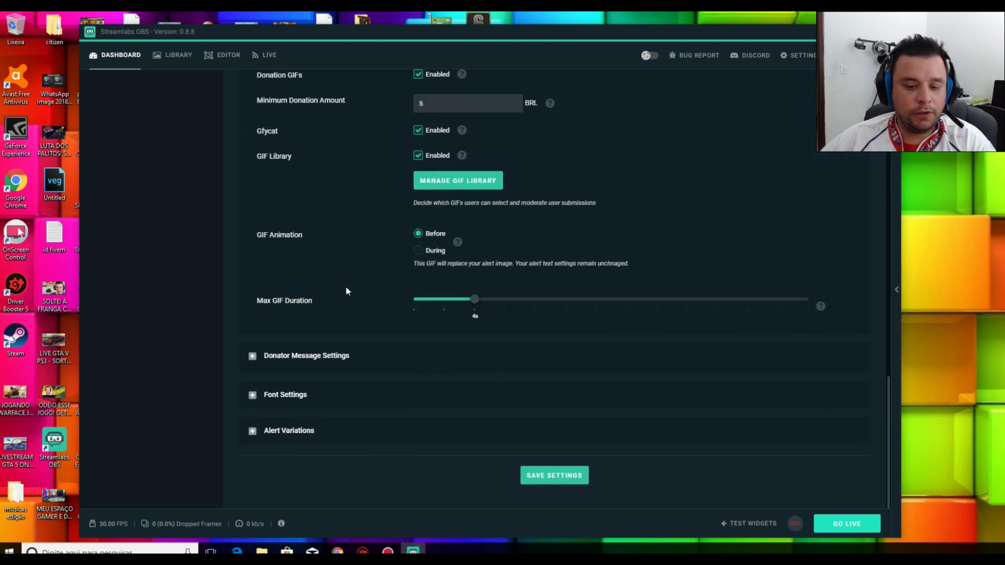
pyautogui.click(539, 478)
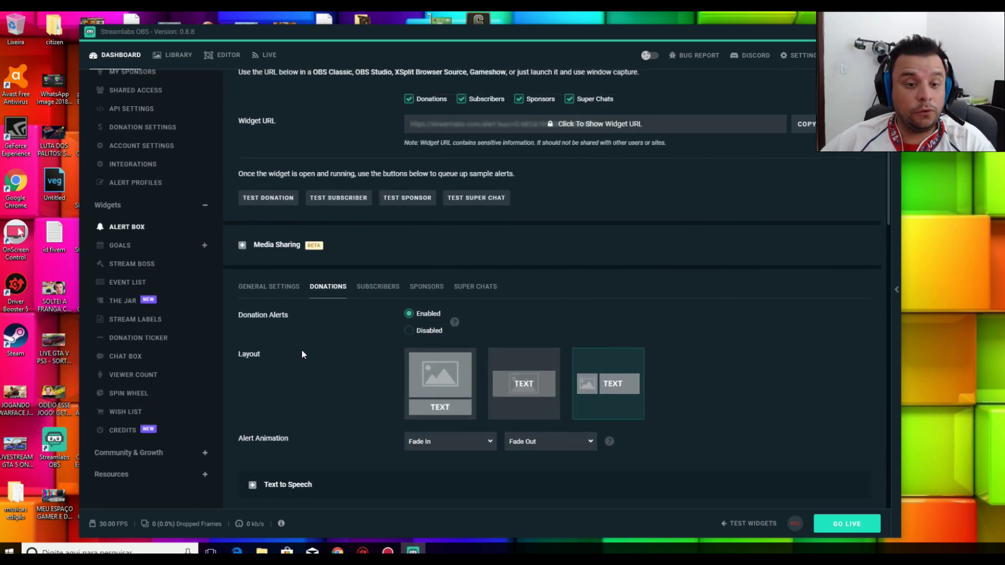
# Open the Alert Box subscriber settings and examine the layout, animation, message template, image and sound
pyautogui.click(375, 289)
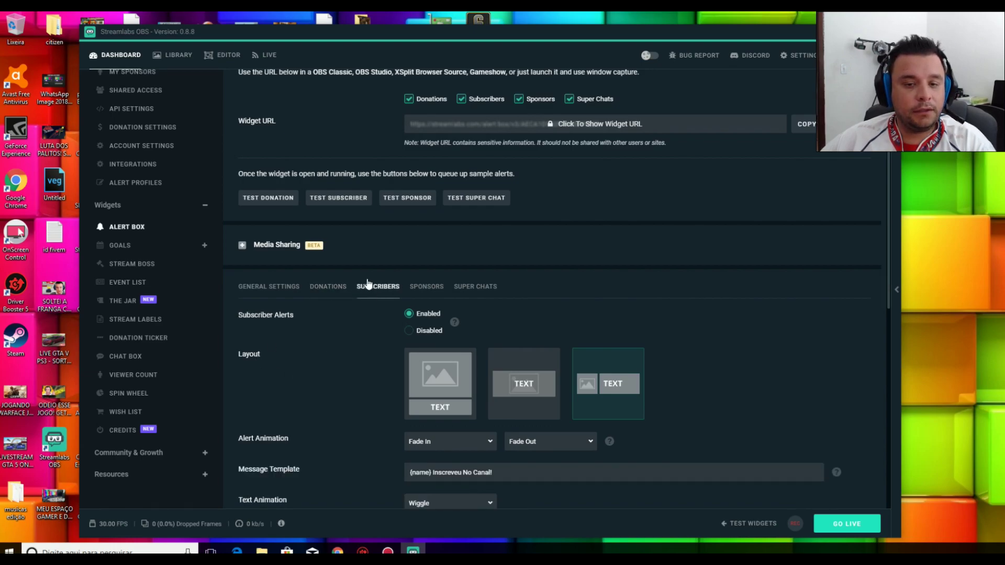
pyautogui.scroll(-2, 293, 362)
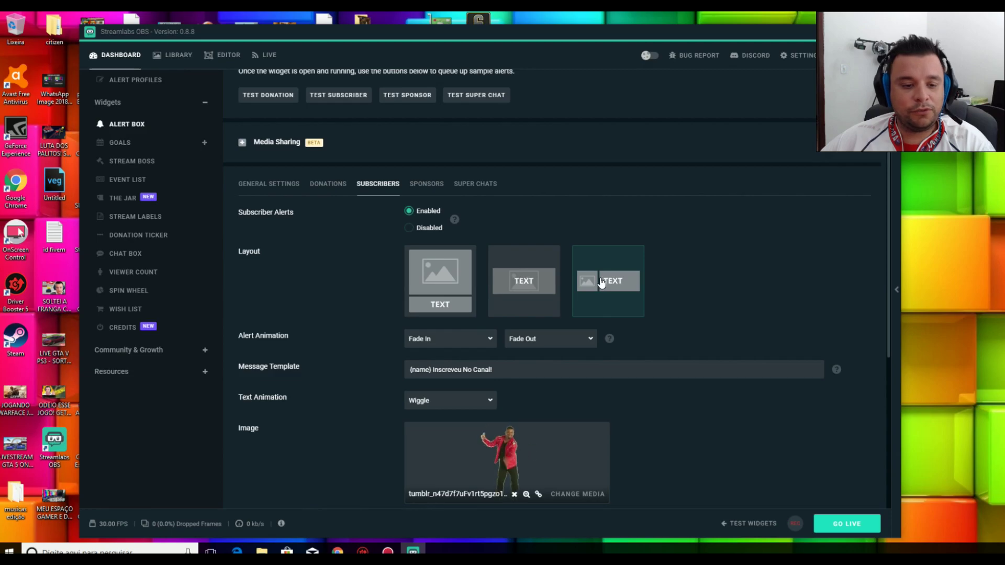
pyautogui.scroll(-1, 316, 351)
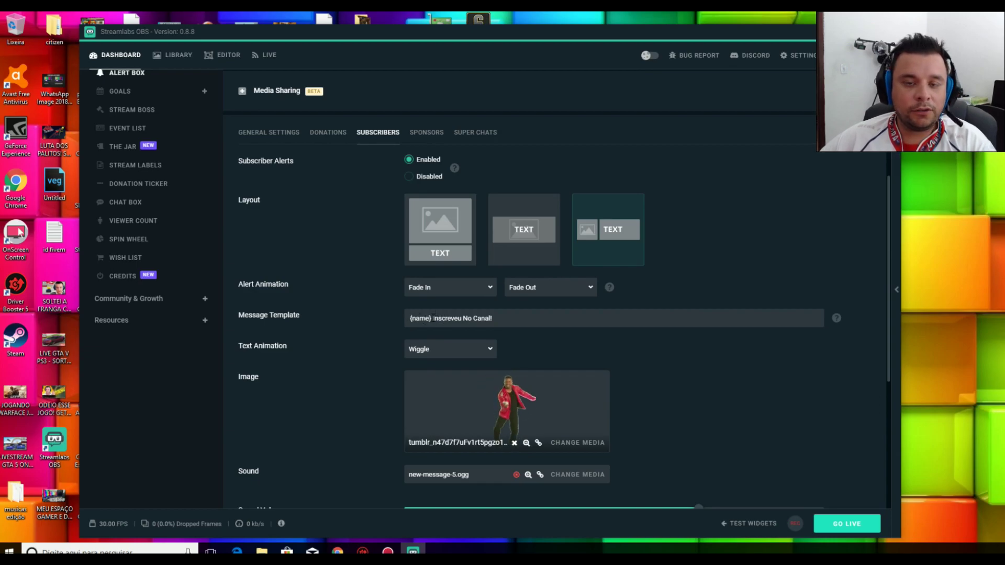
pyautogui.scroll(-2, 519, 333)
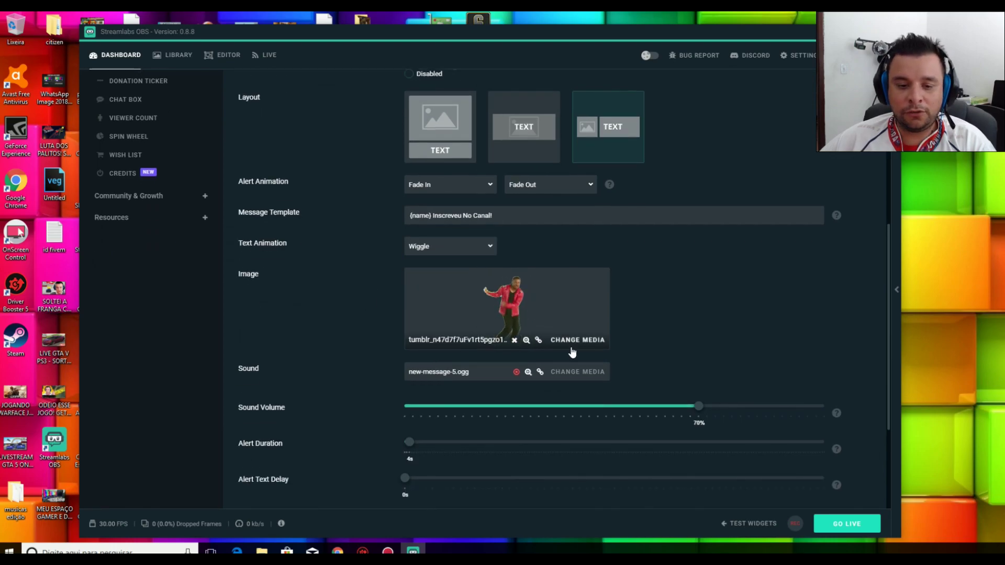
# View the uploaded sounds available for the subscriber alert and leave the gallery without applying one
pyautogui.click(567, 373)
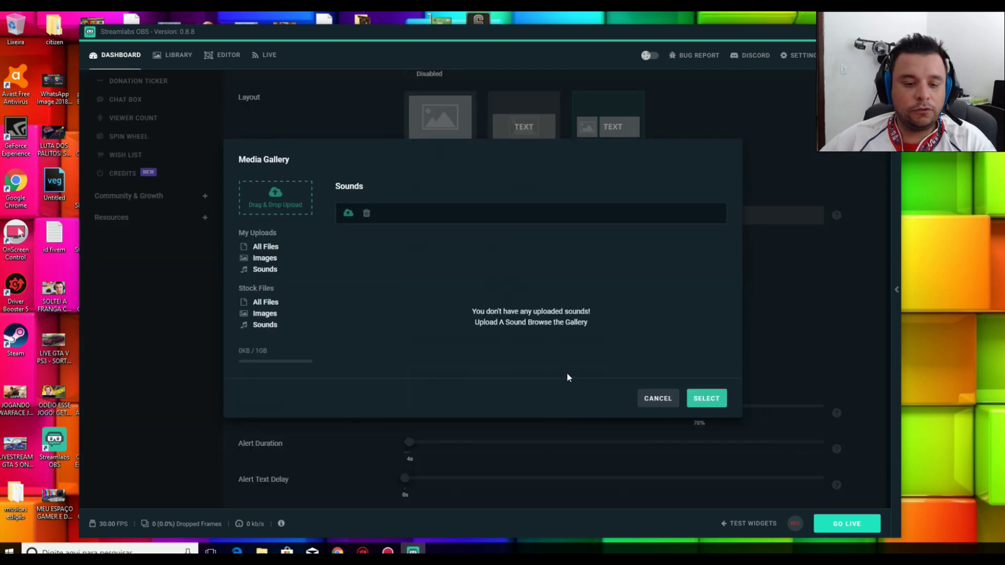
pyautogui.click(373, 293)
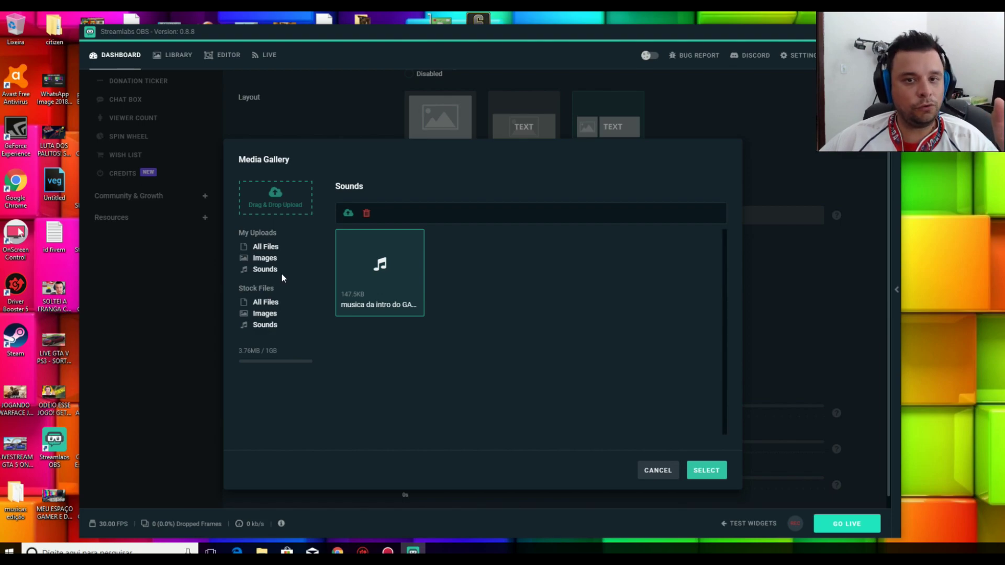
pyautogui.click(658, 471)
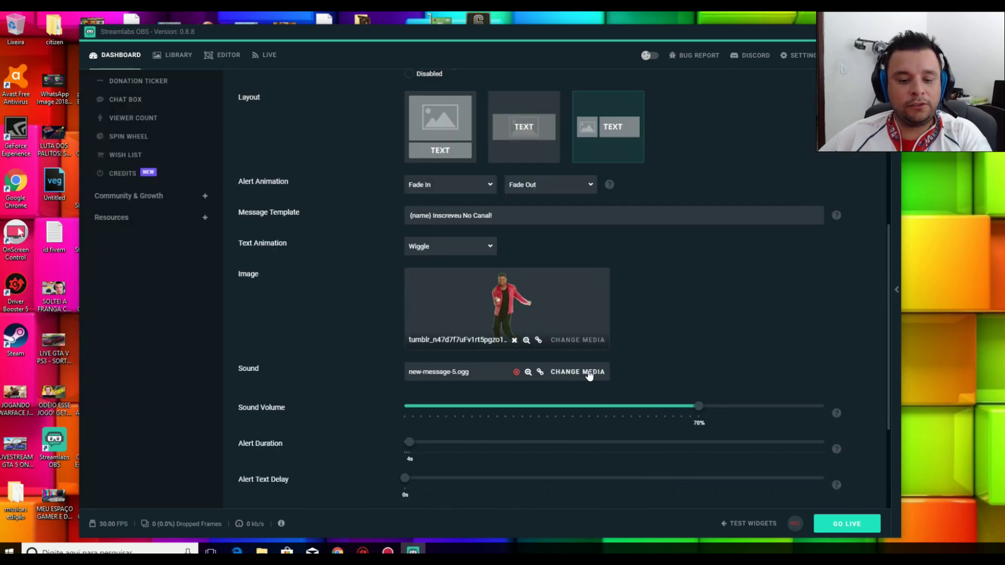
# Review the subscriber alert's volume, duration, font and variation options and save the subscriber alert settings
pyautogui.scroll(-1, 366, 375)
pyautogui.scroll(-2, 578, 369)
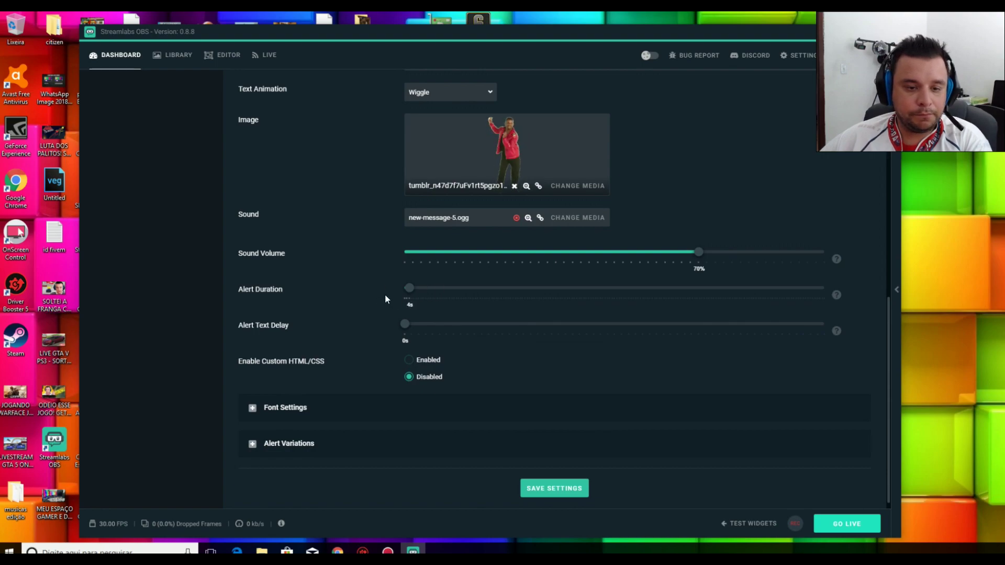
pyautogui.scroll(-1, 335, 322)
pyautogui.scroll(-1, 336, 322)
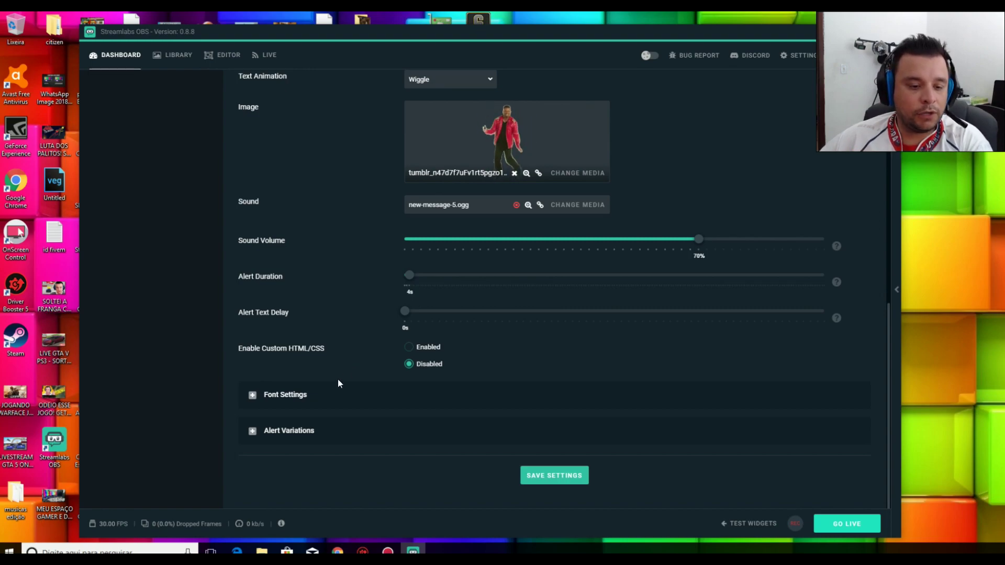
pyautogui.click(252, 395)
pyautogui.scroll(-3, 338, 375)
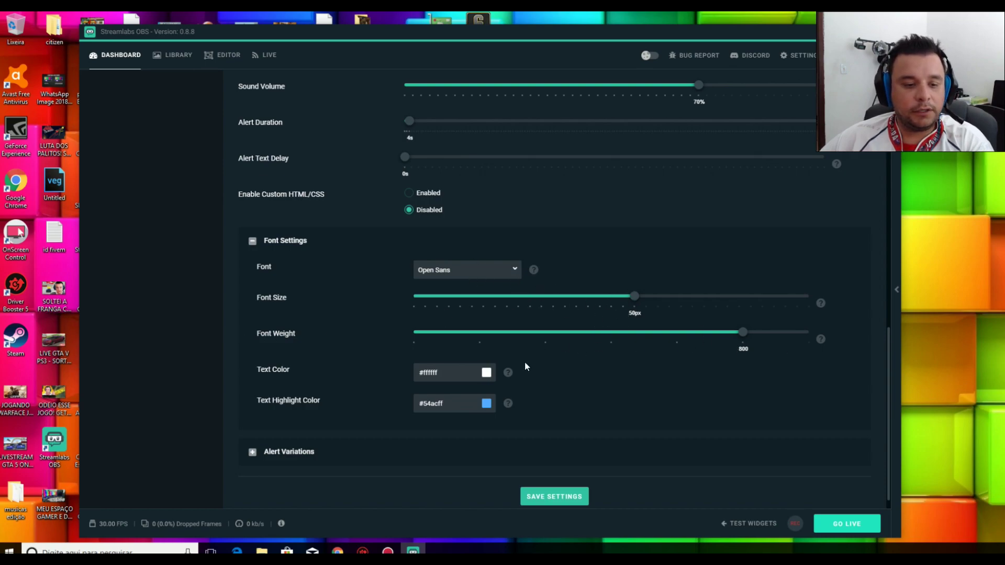
pyautogui.click(252, 452)
pyautogui.scroll(-2, 256, 455)
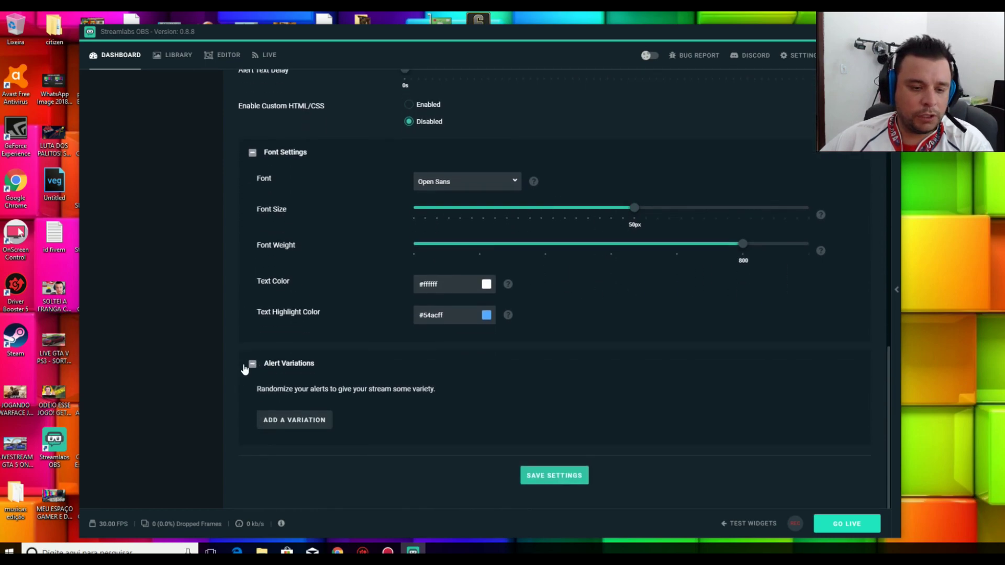
pyautogui.click(557, 478)
# Open the Alert Box sponsor settings and examine the layout, message template, image, sound, duration, font and variation options
pyautogui.scroll(12, 557, 471)
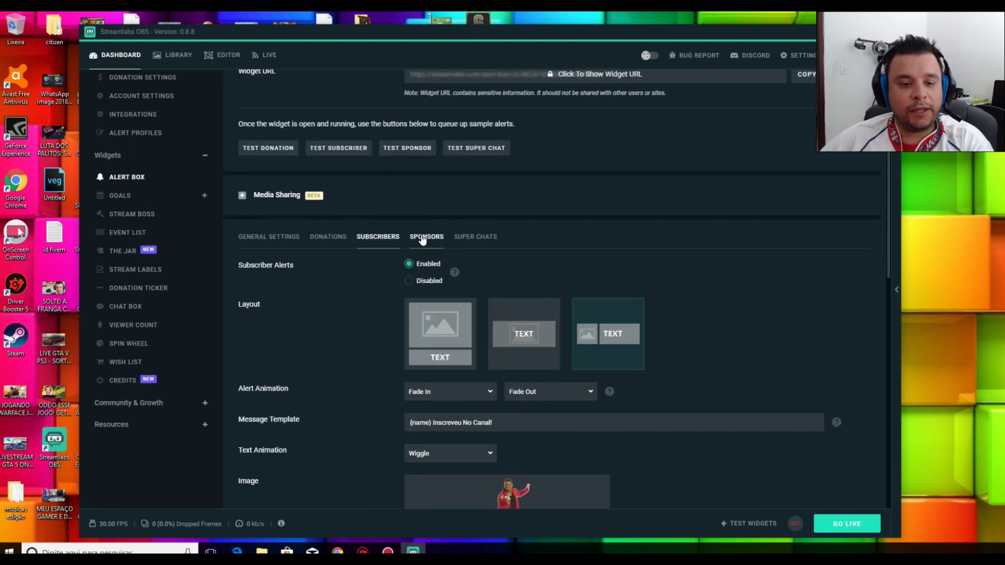
pyautogui.click(423, 238)
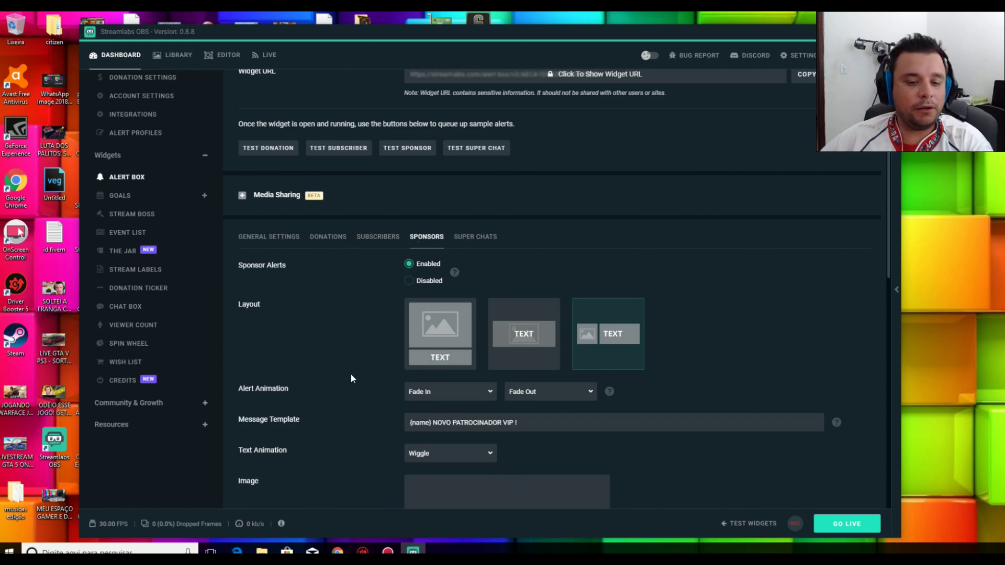
pyautogui.scroll(-1, 579, 340)
pyautogui.scroll(-2, 662, 422)
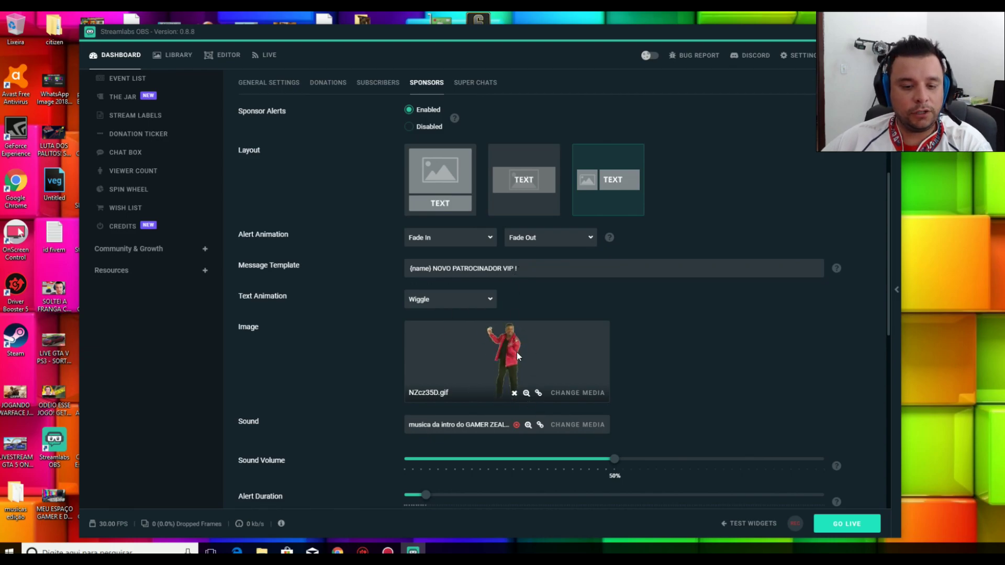
pyautogui.scroll(-1, 510, 367)
pyautogui.scroll(-2, 509, 376)
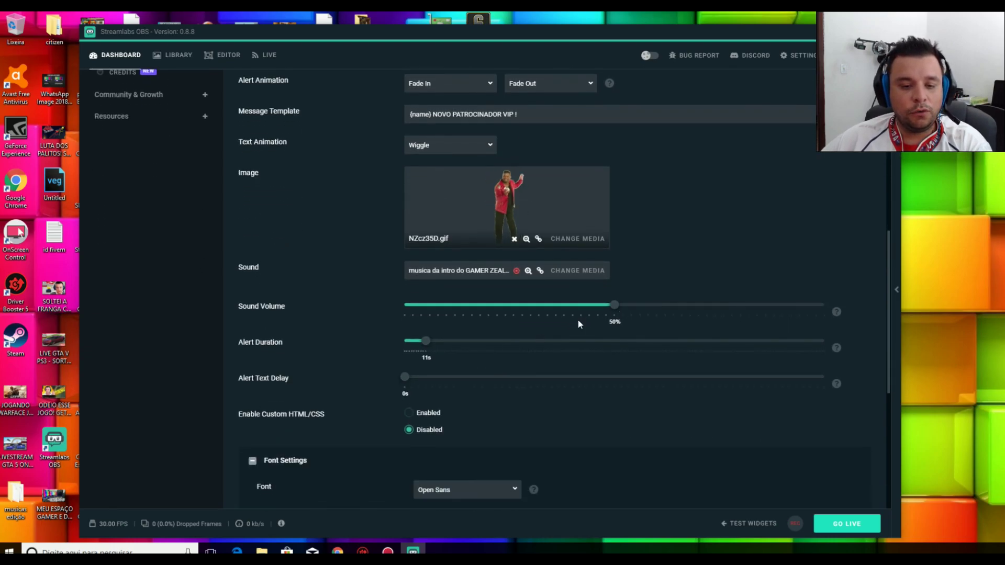
pyautogui.scroll(-3, 613, 314)
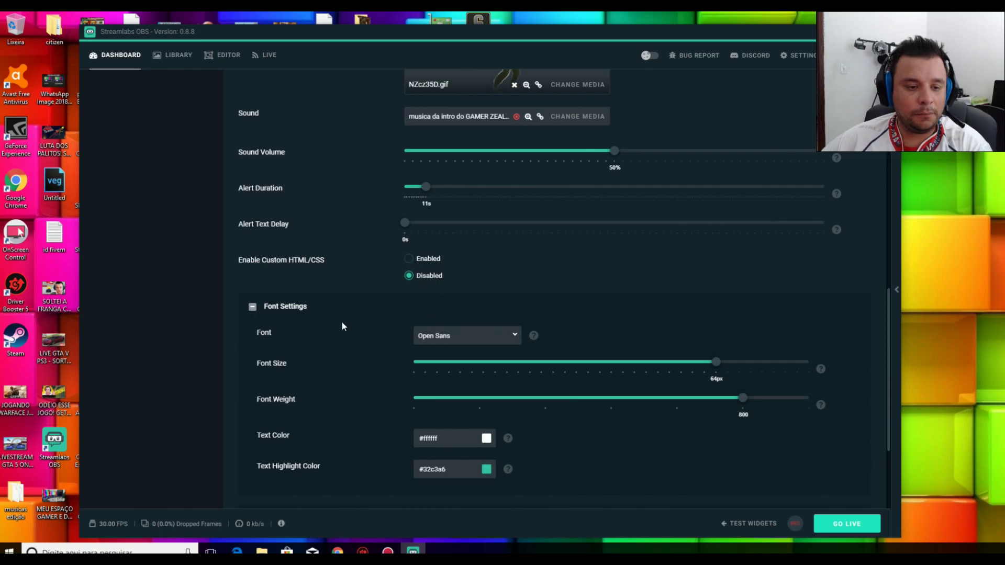
pyautogui.scroll(-2, 343, 322)
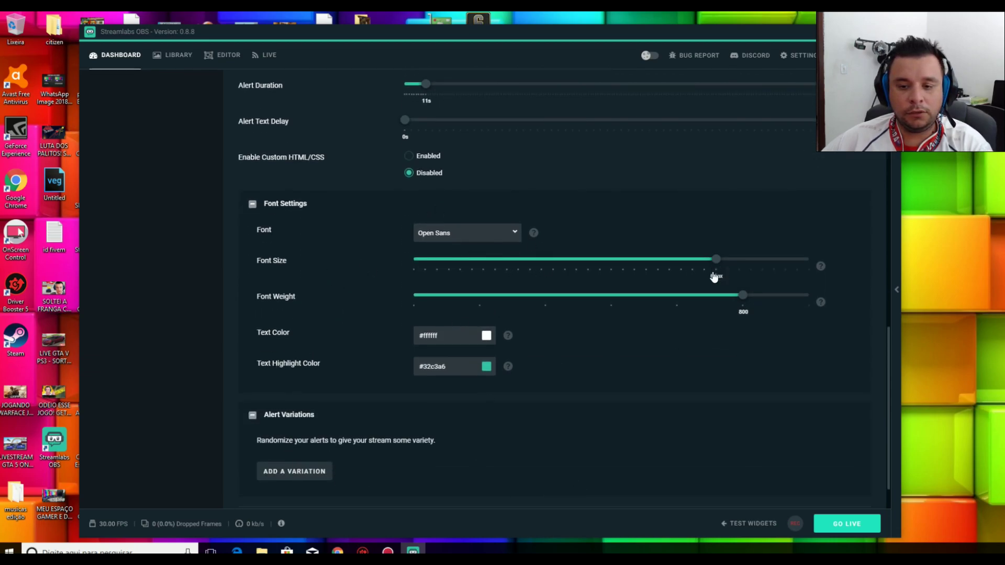
pyautogui.scroll(-1, 602, 346)
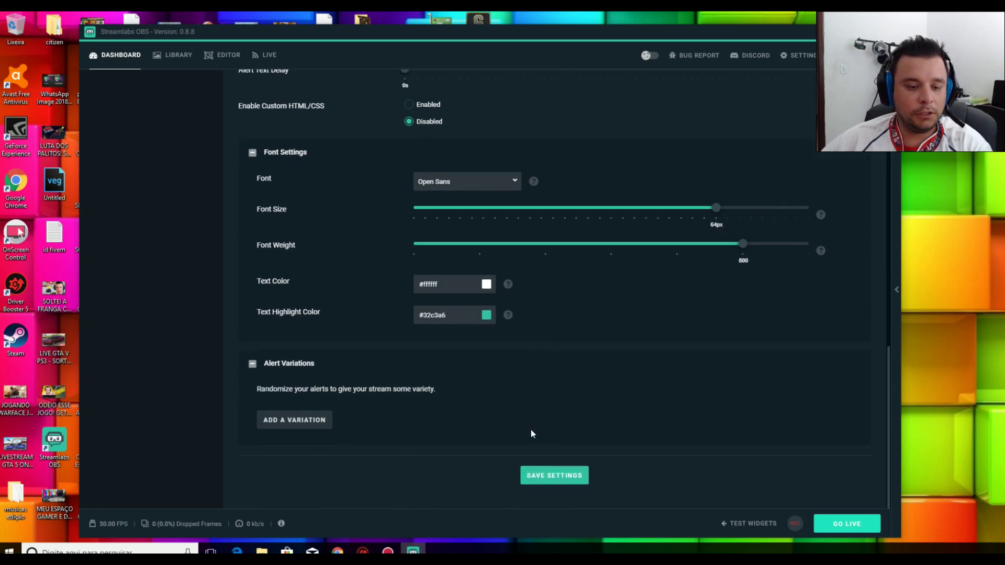
# Open the Alert Box super chat settings and examine the layout, animation, minimum amount, message template, image and sound
pyautogui.scroll(12, 355, 389)
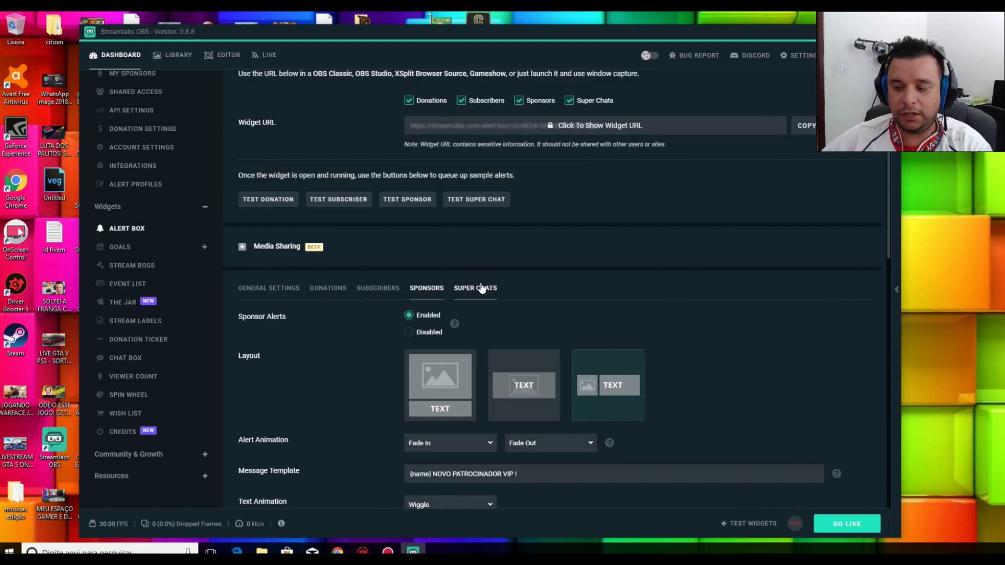
pyautogui.click(482, 289)
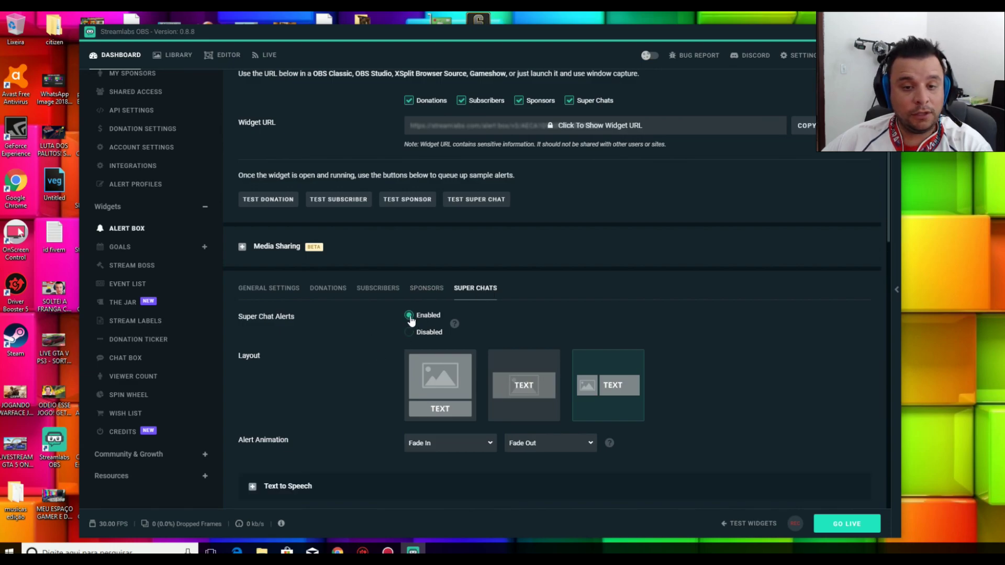
pyautogui.scroll(-2, 397, 329)
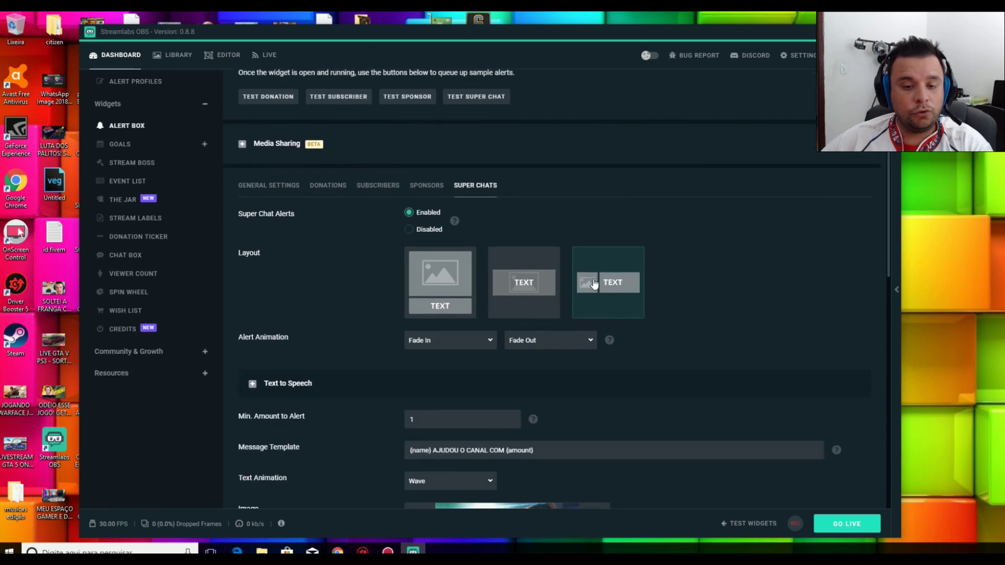
pyautogui.scroll(-2, 596, 284)
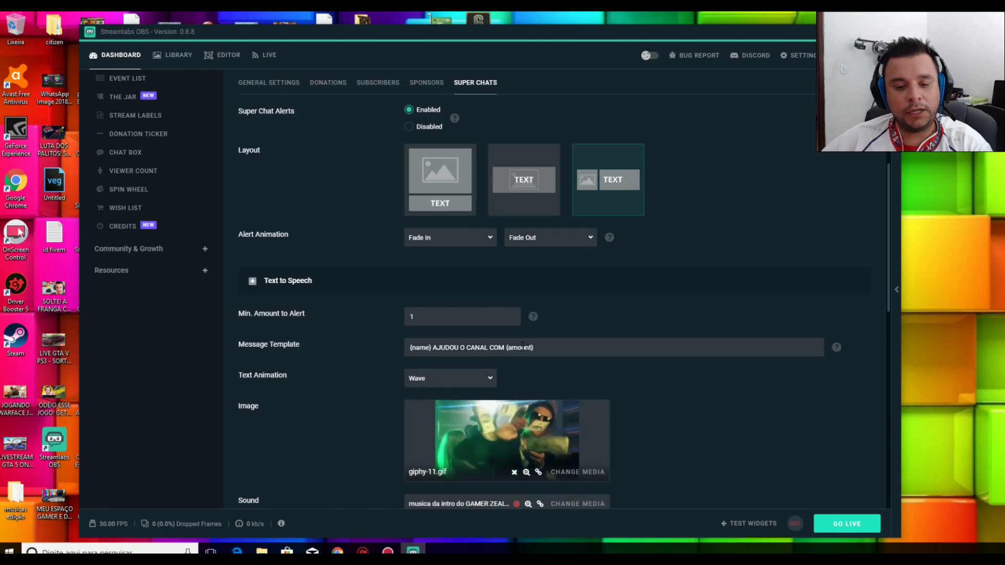
pyautogui.scroll(-3, 422, 330)
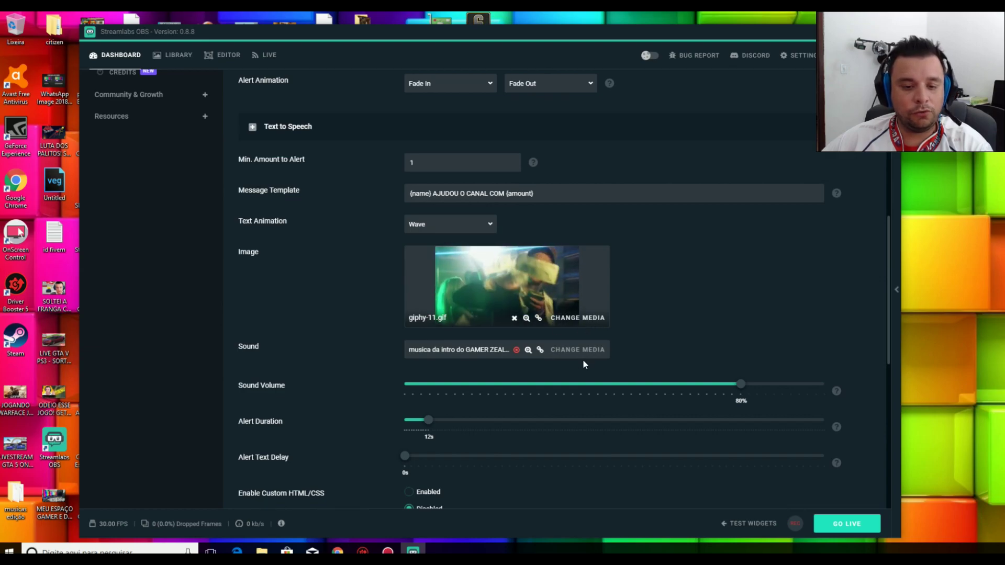
# Review the super chat alert's volume, duration, text delay, custom code, font and variation options
pyautogui.scroll(-2, 608, 361)
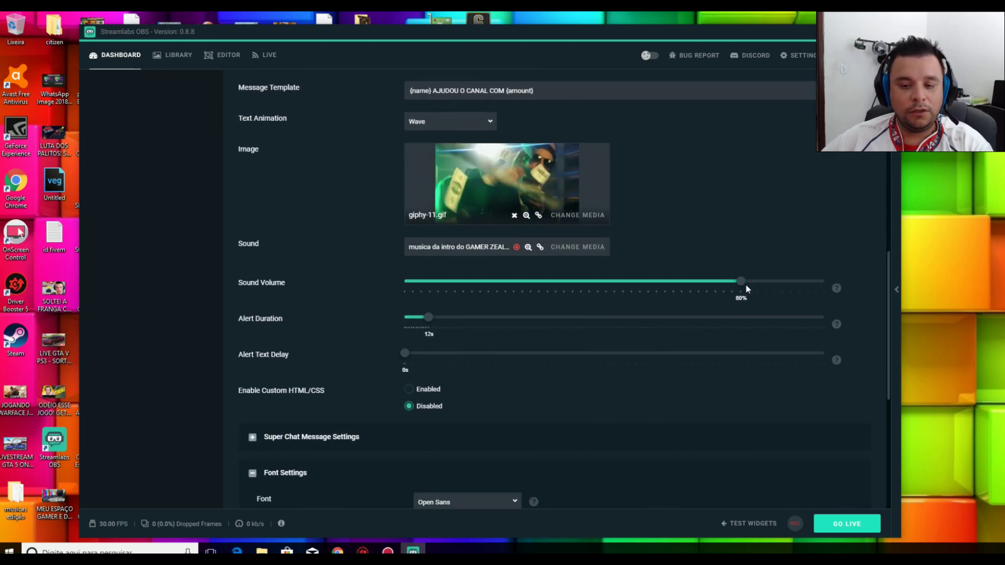
pyautogui.scroll(-1, 448, 368)
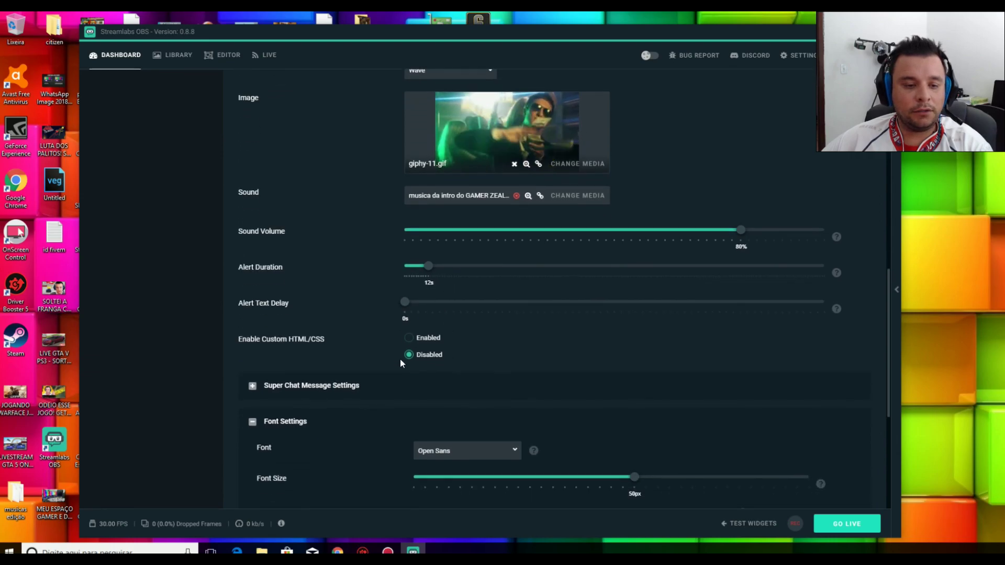
pyautogui.scroll(-2, 425, 356)
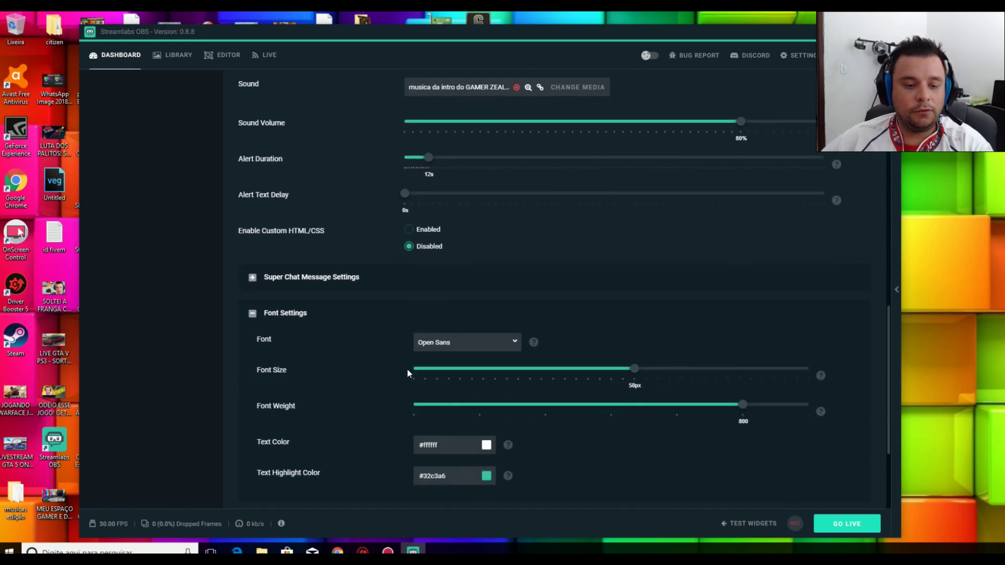
pyautogui.scroll(-3, 406, 367)
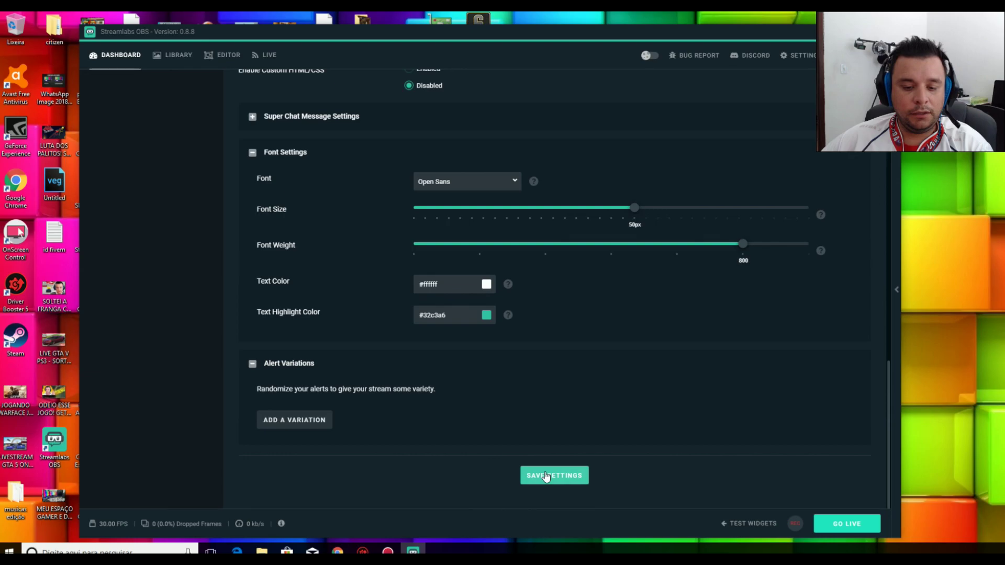
# Open the Stream Boss widget and examine the boss preview and the current battle details
pyautogui.scroll(10, 522, 428)
pyautogui.scroll(6, 486, 372)
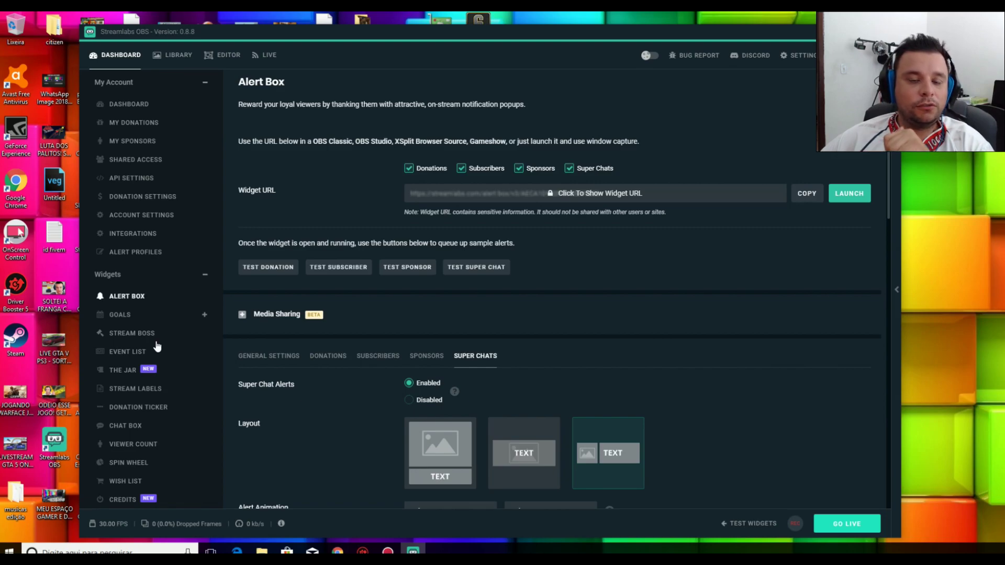
pyautogui.scroll(-1, 157, 346)
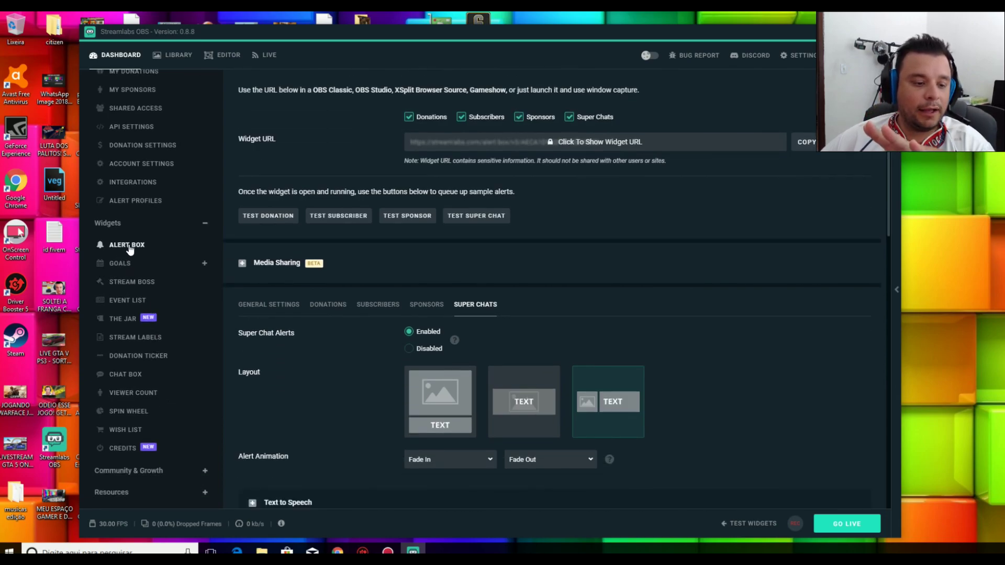
pyautogui.click(128, 285)
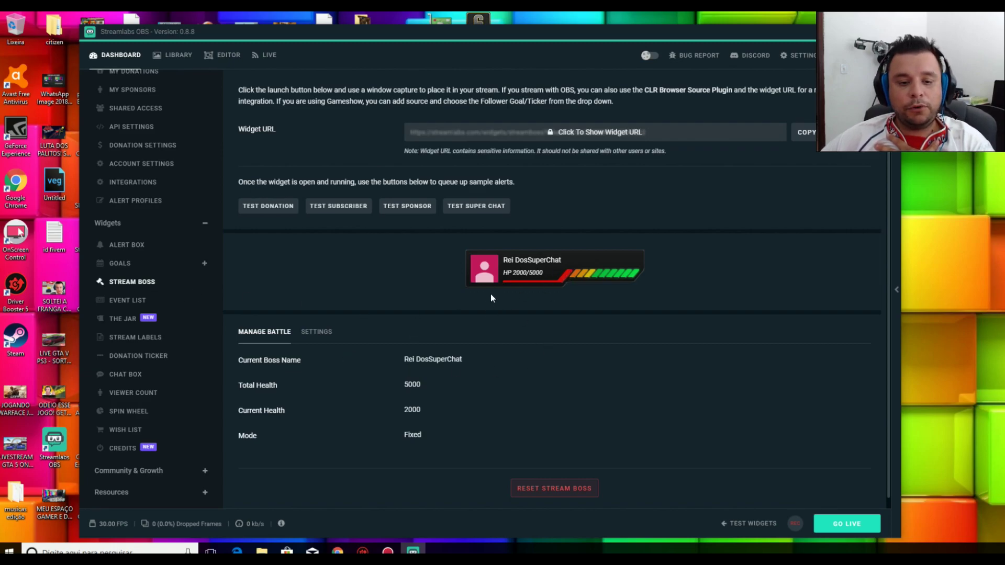
pyautogui.scroll(-1, 523, 288)
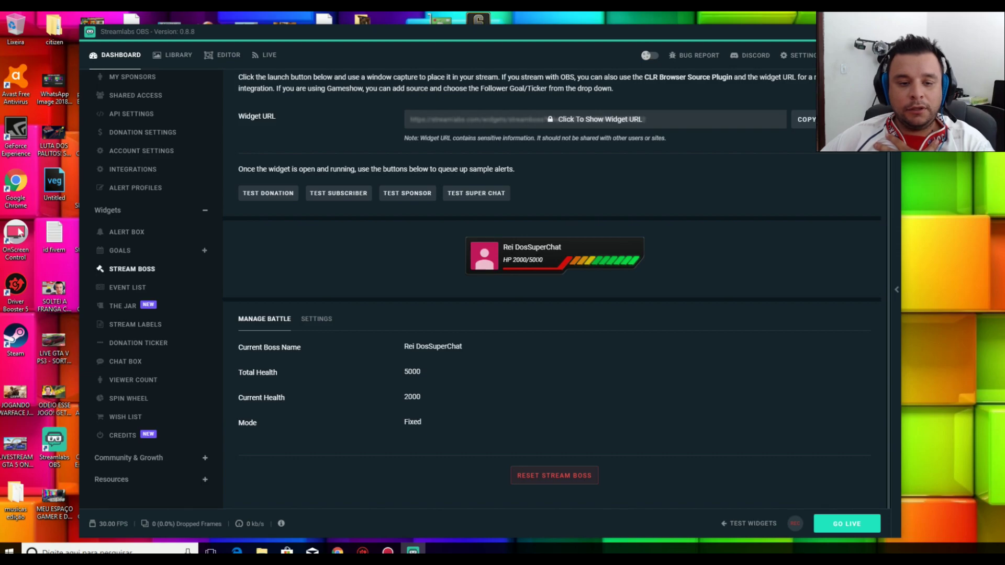
# Open the Stream Boss settings and examine the damage values per subscriber, superchat dollar, sponsor and donation
pyautogui.click(309, 324)
pyautogui.scroll(-2, 418, 346)
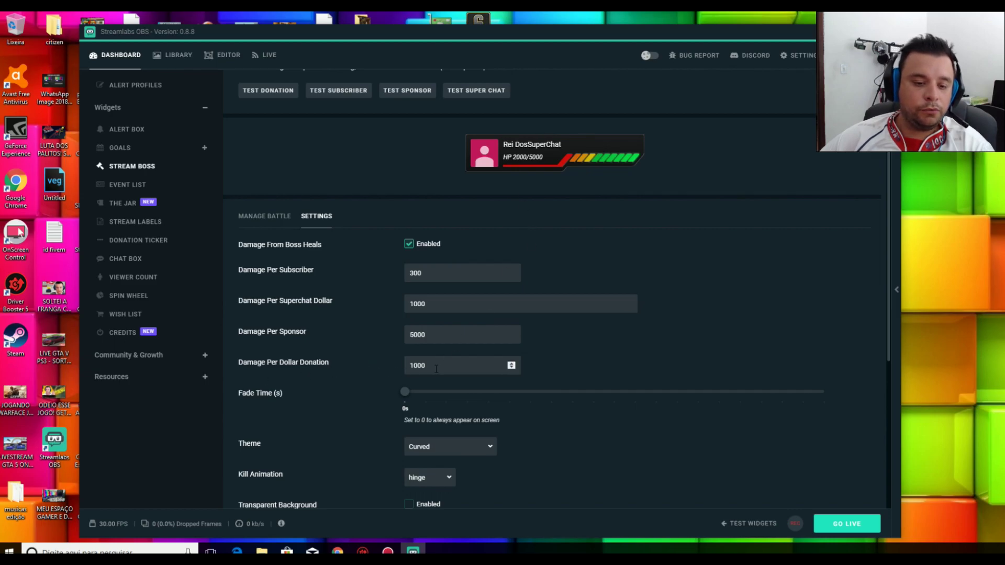
pyautogui.scroll(-2, 360, 392)
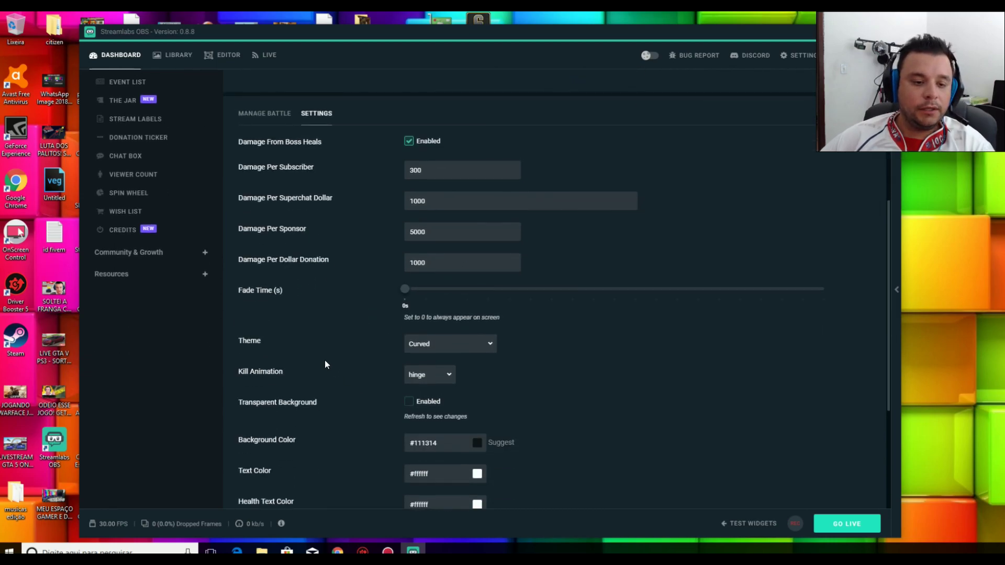
# View the available Stream Boss themes and review the kill animation, color and font options without changing them
pyautogui.click(491, 347)
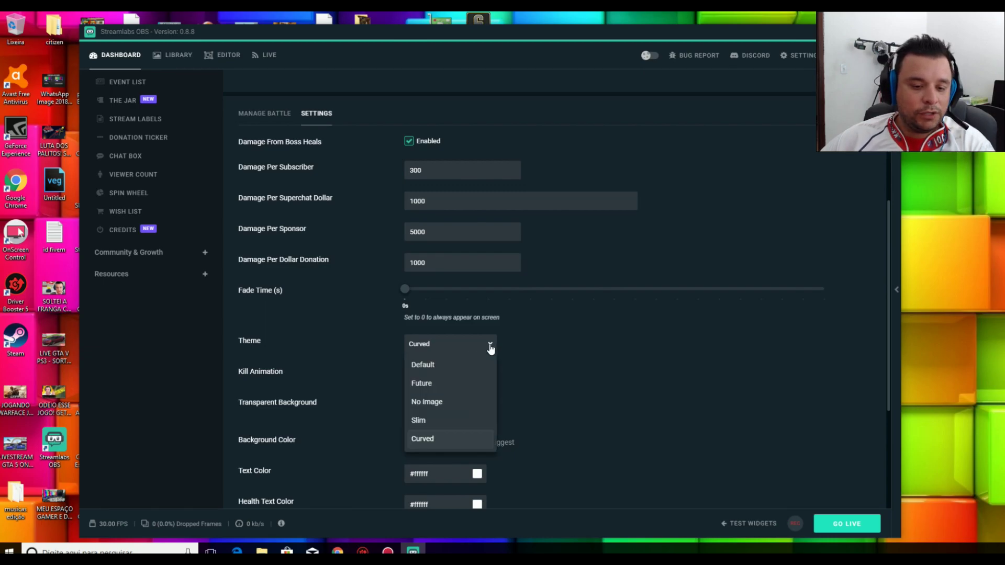
pyautogui.click(490, 346)
pyautogui.click(455, 386)
pyautogui.click(450, 385)
pyautogui.scroll(-4, 545, 377)
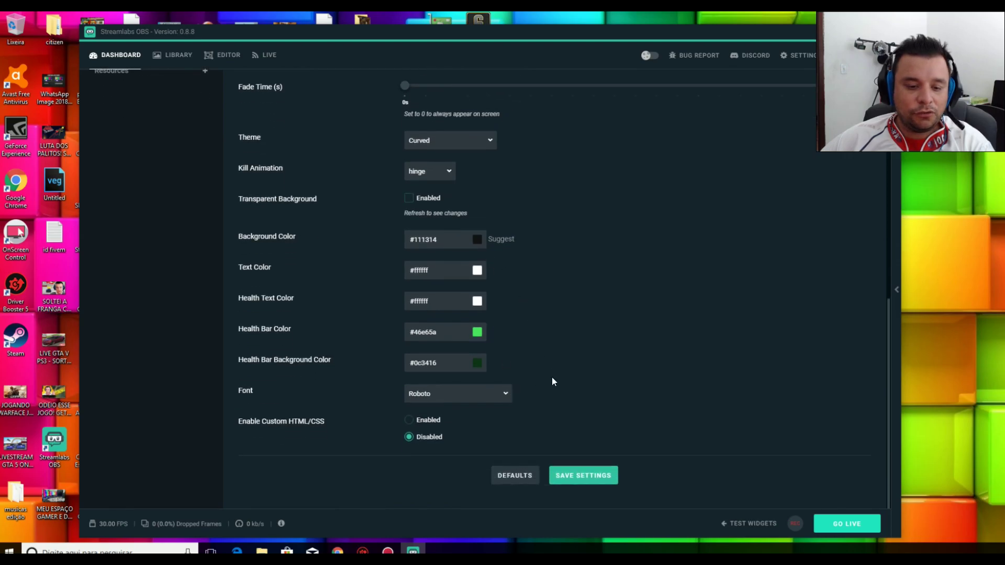
pyautogui.scroll(5, 555, 392)
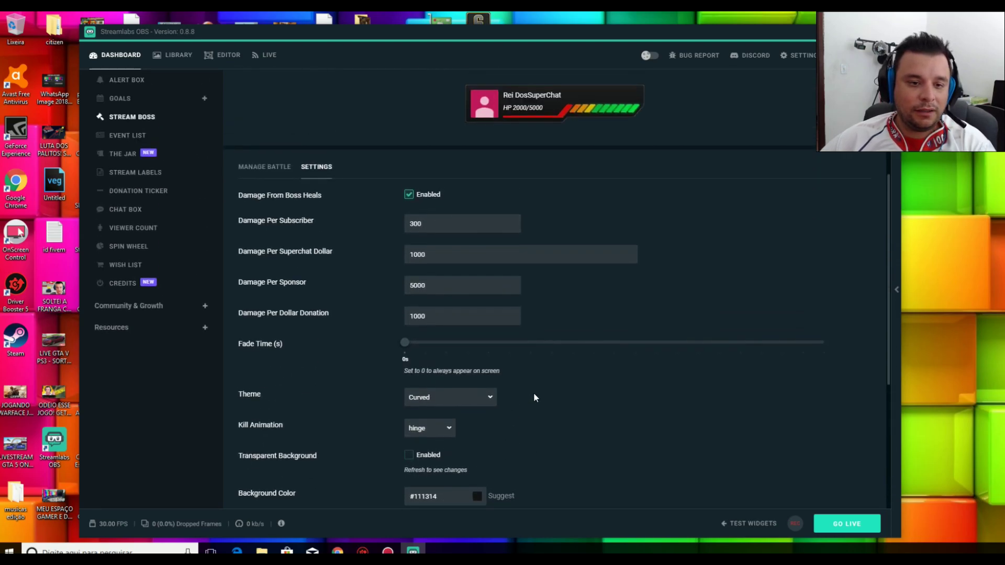
# Check the Stream Boss battle details, then return to the widget's settings and save them
pyautogui.click(264, 166)
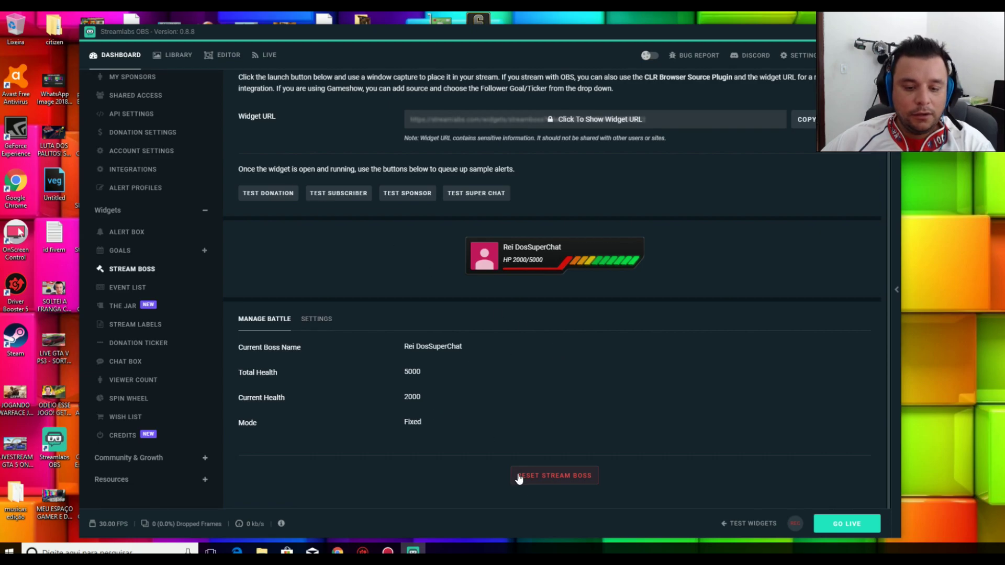
pyautogui.click(314, 319)
pyautogui.scroll(-5, 477, 379)
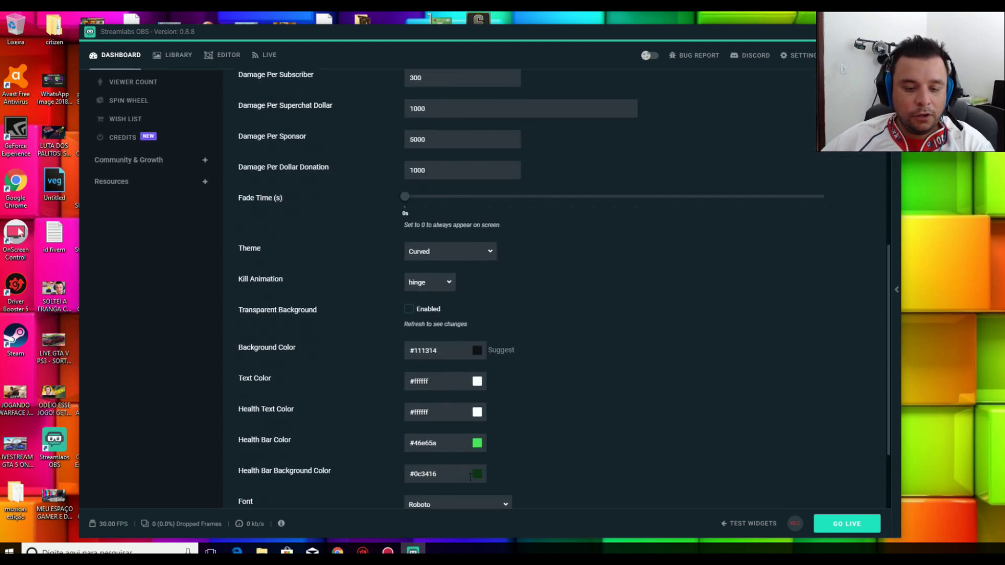
pyautogui.click(583, 475)
# Return to the Stream Boss battle details and examine the boss information and the widget URL area
pyautogui.scroll(5, 335, 321)
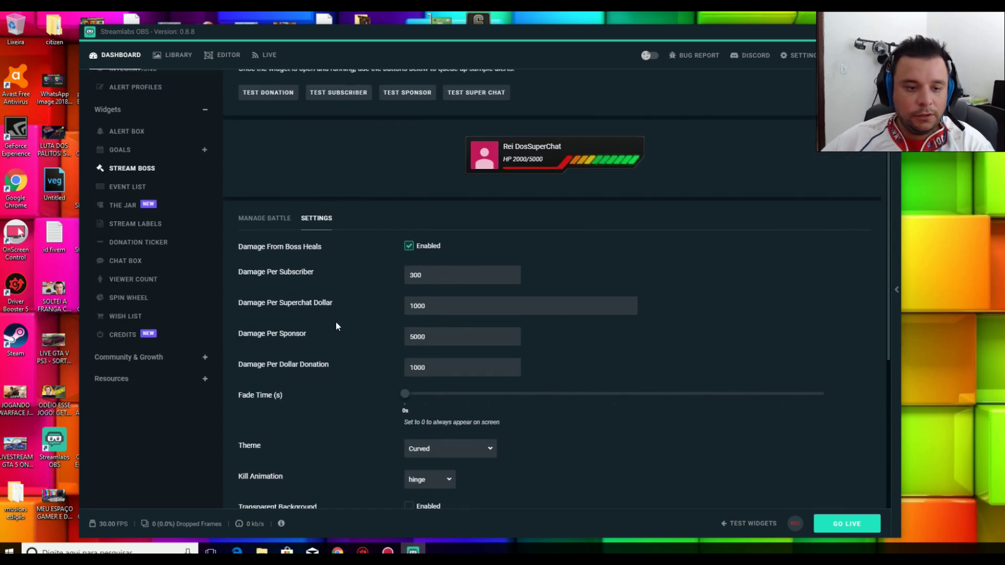
pyautogui.click(265, 219)
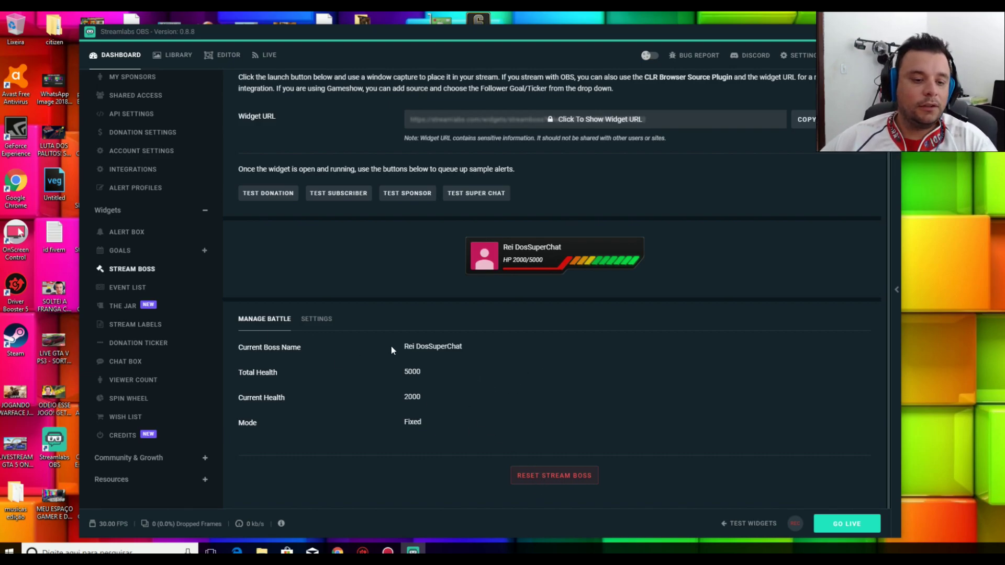
pyautogui.scroll(2, 391, 346)
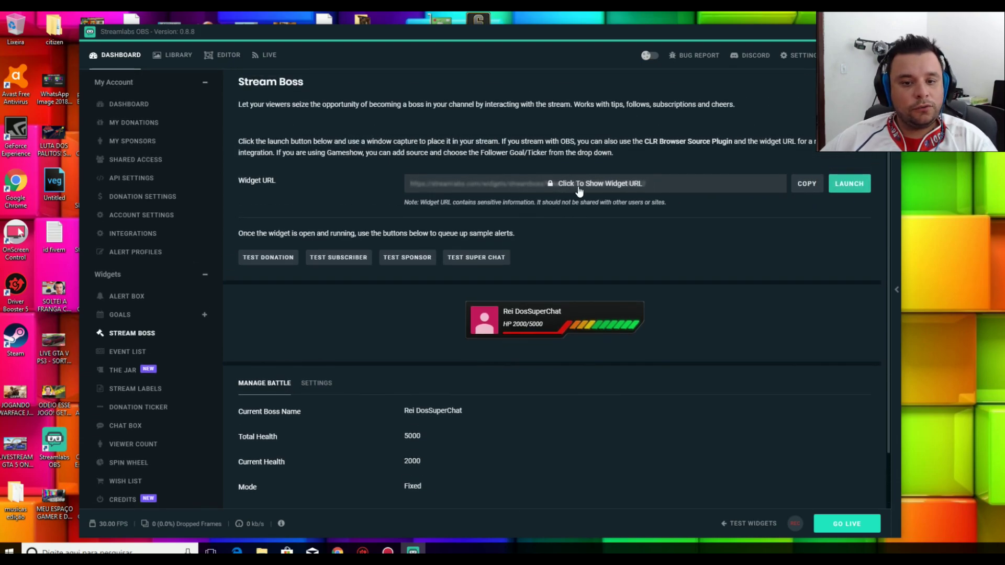
# Open the Event List widget and examine its preview, theme, enabled events, font, animation and custom HTML/CSS options
pyautogui.click(126, 353)
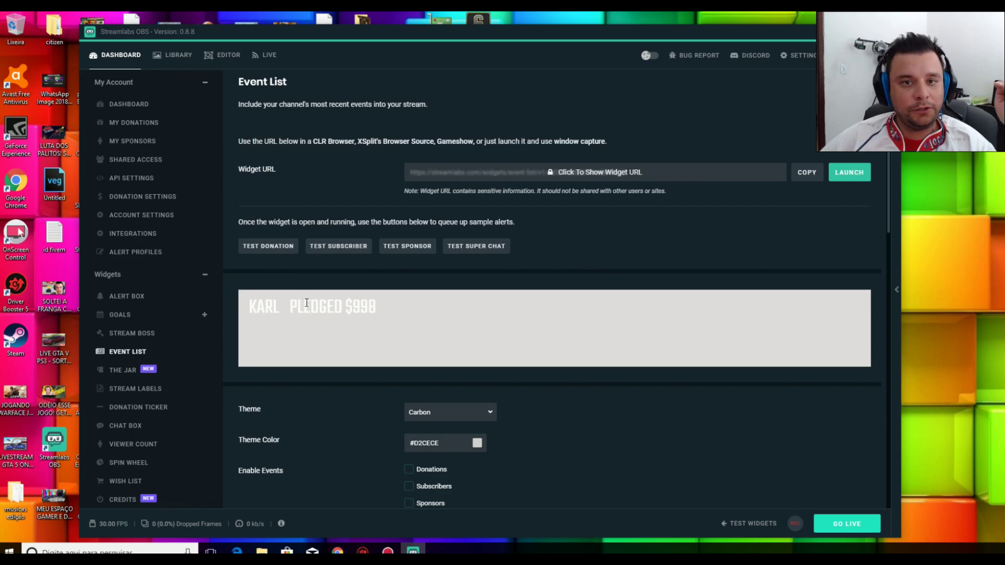
pyautogui.scroll(-10, 581, 394)
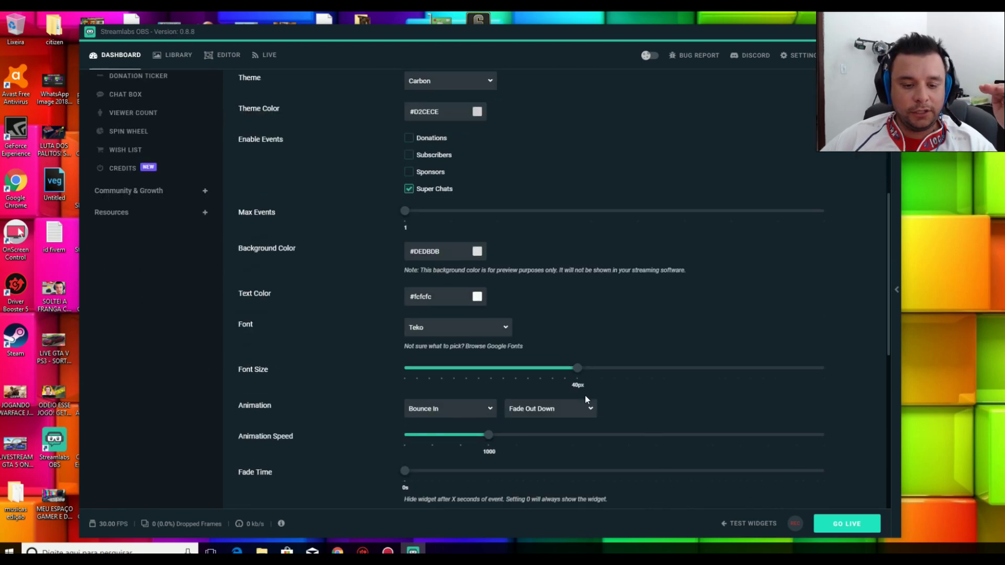
pyautogui.scroll(-2, 586, 400)
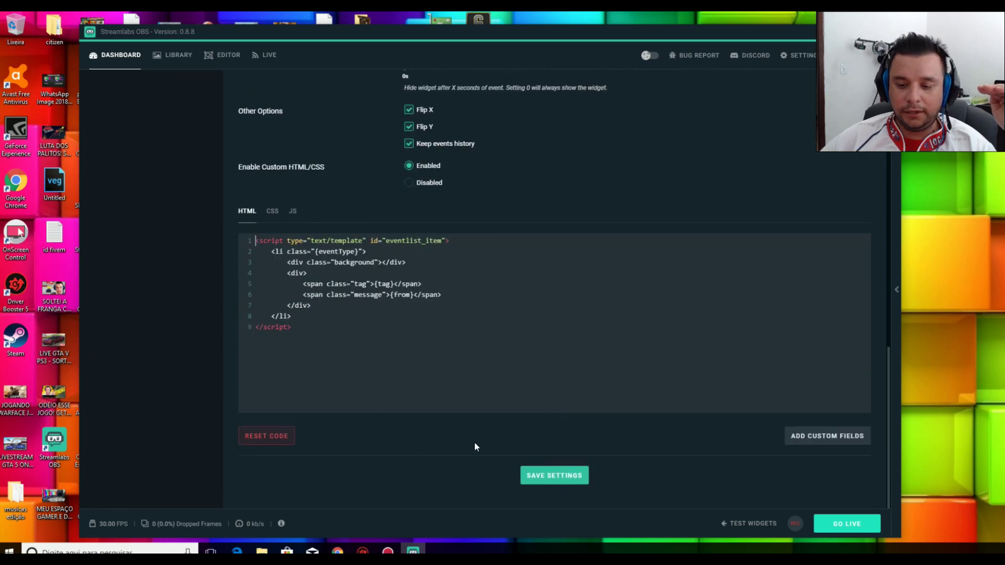
pyautogui.scroll(12, 474, 442)
pyautogui.scroll(-1, 561, 431)
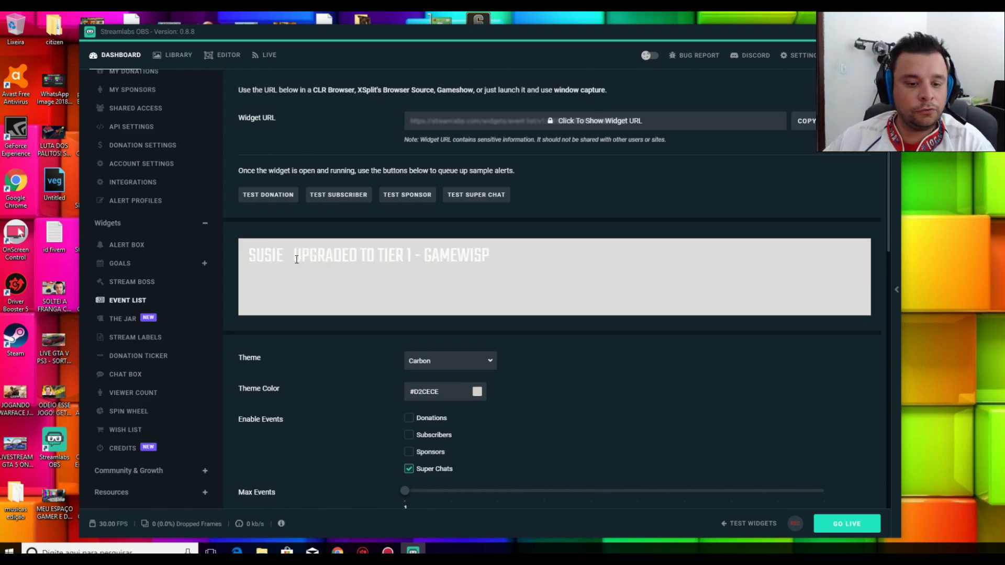
pyautogui.scroll(-2, 383, 293)
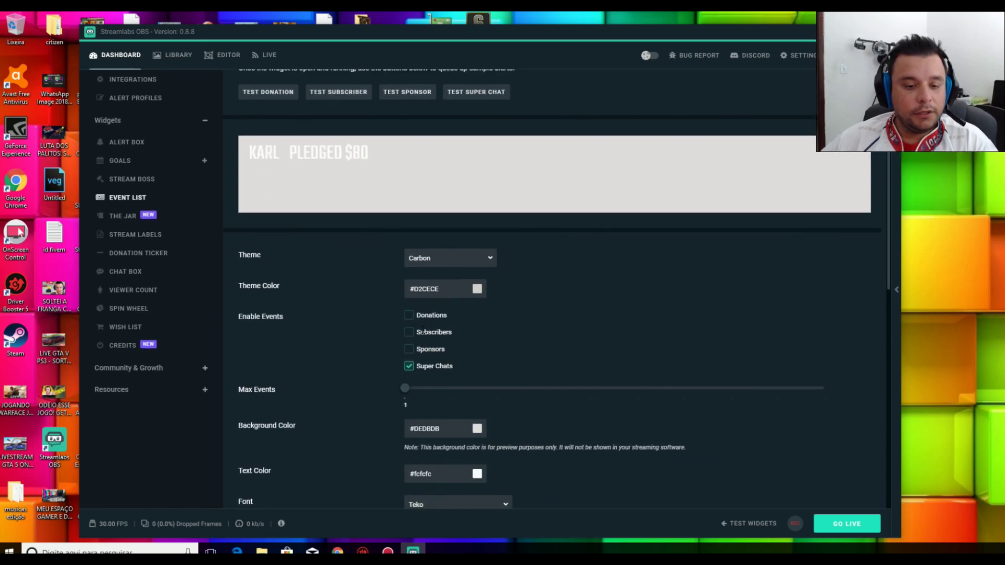
# Enable sponsors, subscribers and donations alongside super chats in the Event List and set the maximum events to 10
pyautogui.click(408, 350)
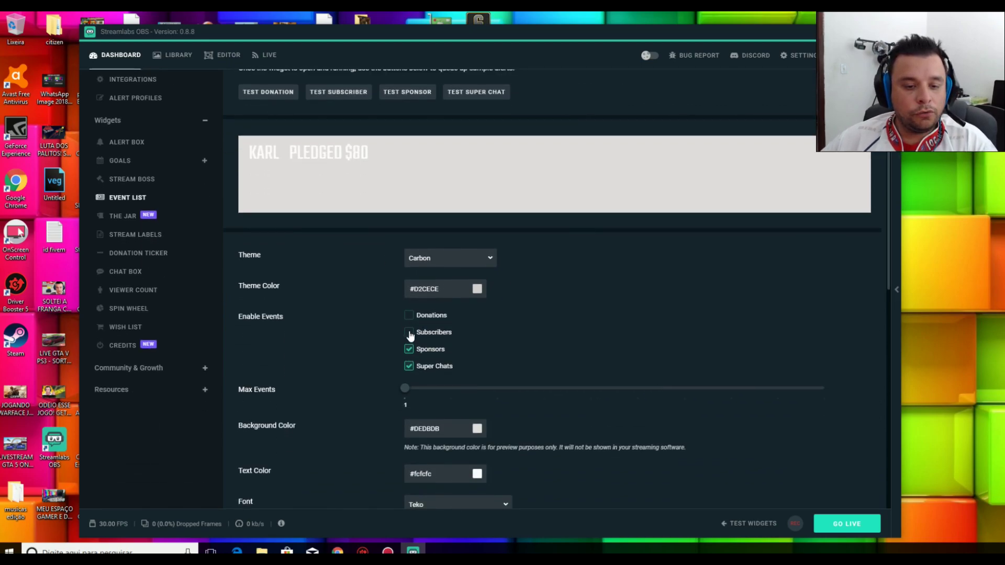
pyautogui.click(408, 333)
pyautogui.click(409, 316)
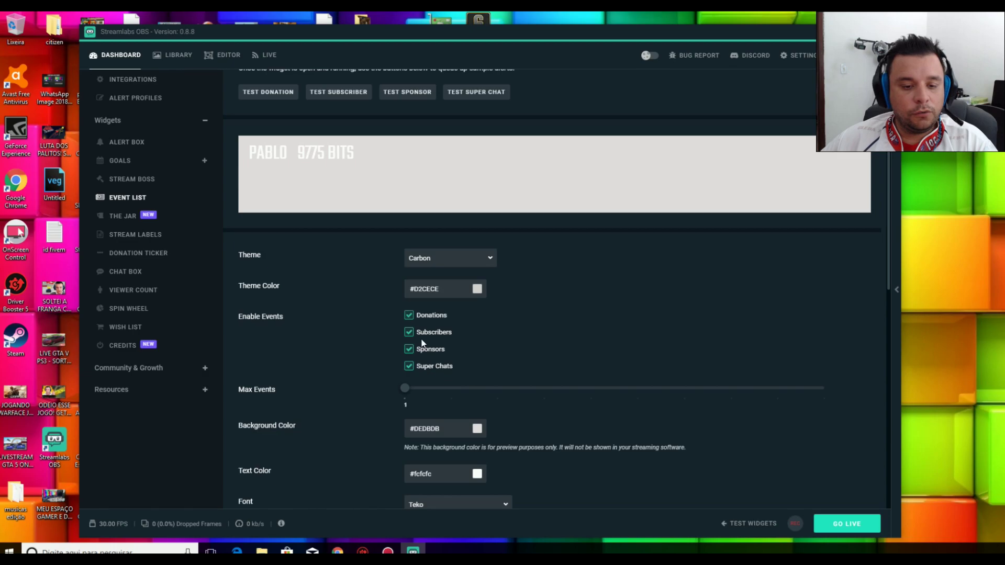
pyautogui.moveTo(405, 389); pyautogui.dragTo(814, 396)
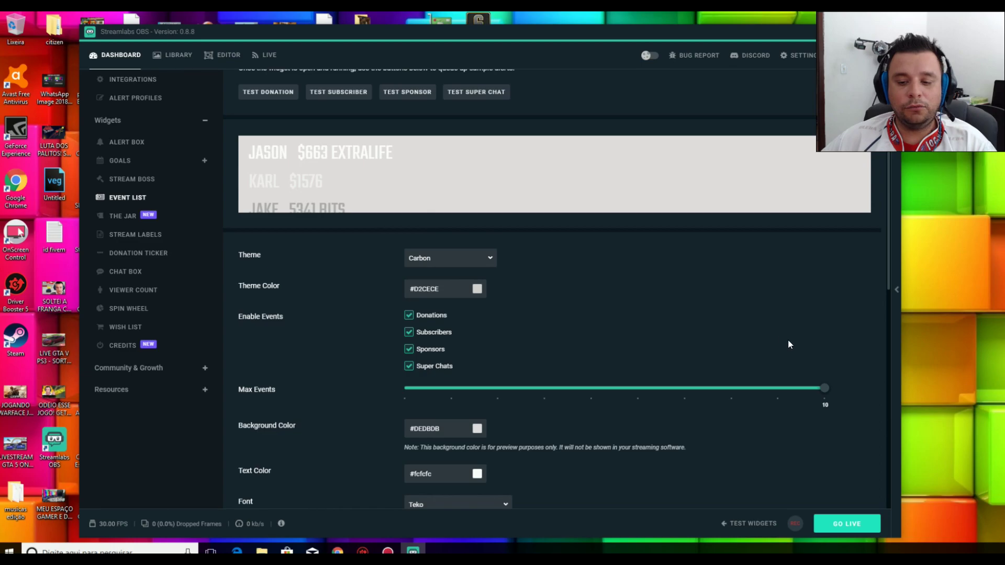
# Disable sponsors, subscribers and donations in the Event List and set the maximum events back to 1
pyautogui.click(408, 349)
pyautogui.click(409, 332)
pyautogui.click(408, 317)
pyautogui.moveTo(824, 389); pyautogui.dragTo(406, 393)
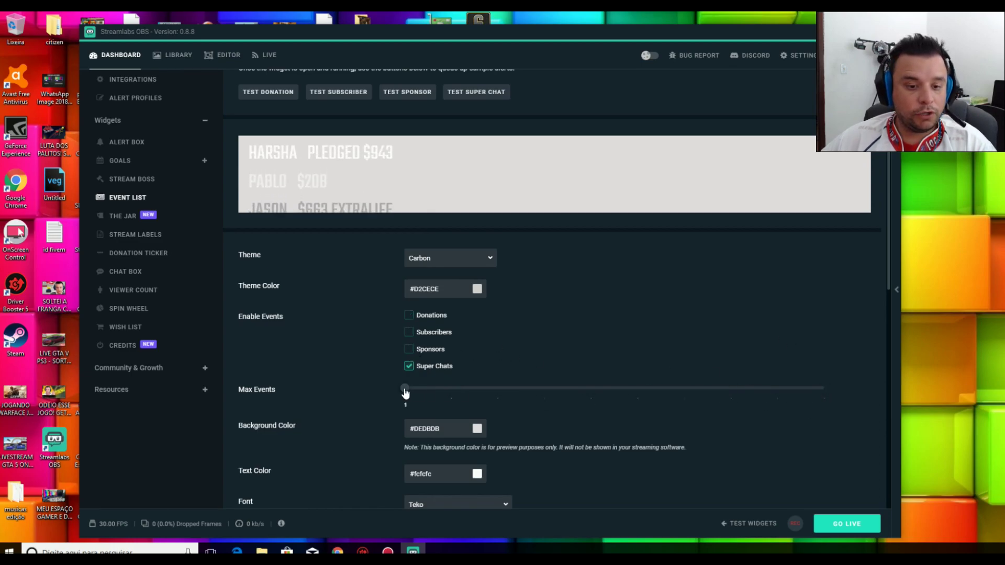
# Examine the Event List's custom HTML and CSS code together with its font, animation, fade time and flip options
pyautogui.scroll(-2, 344, 387)
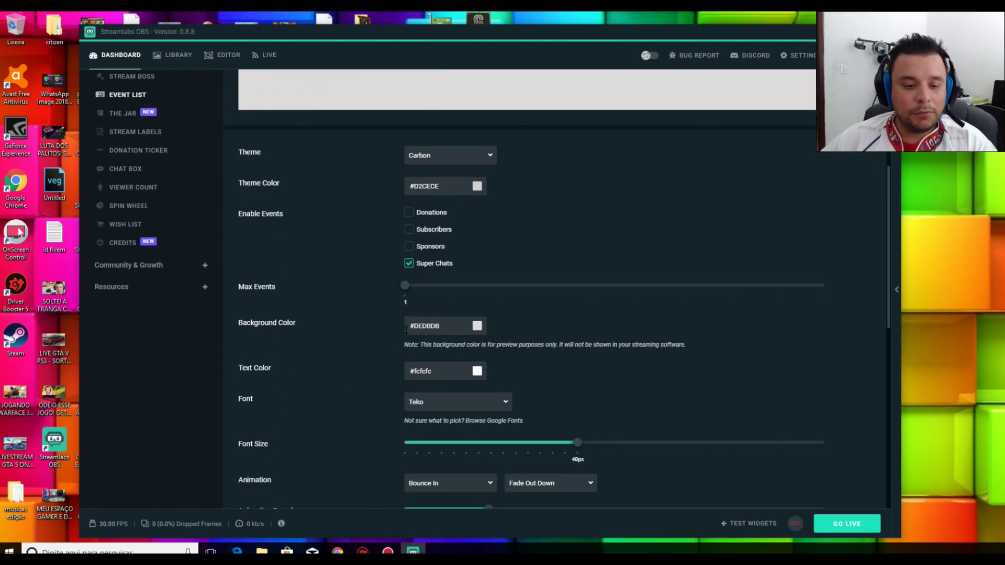
pyautogui.scroll(-9, 372, 296)
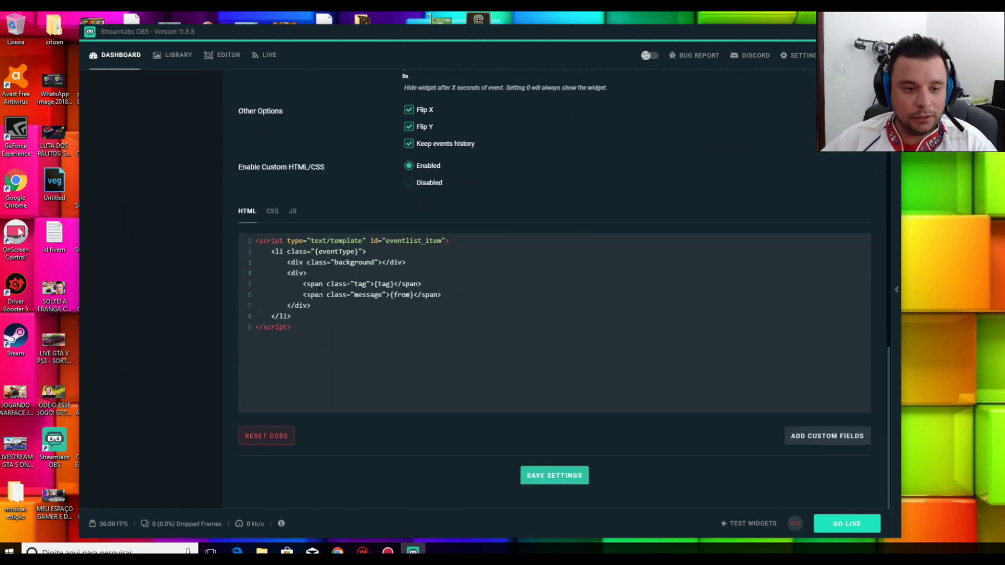
pyautogui.click(271, 212)
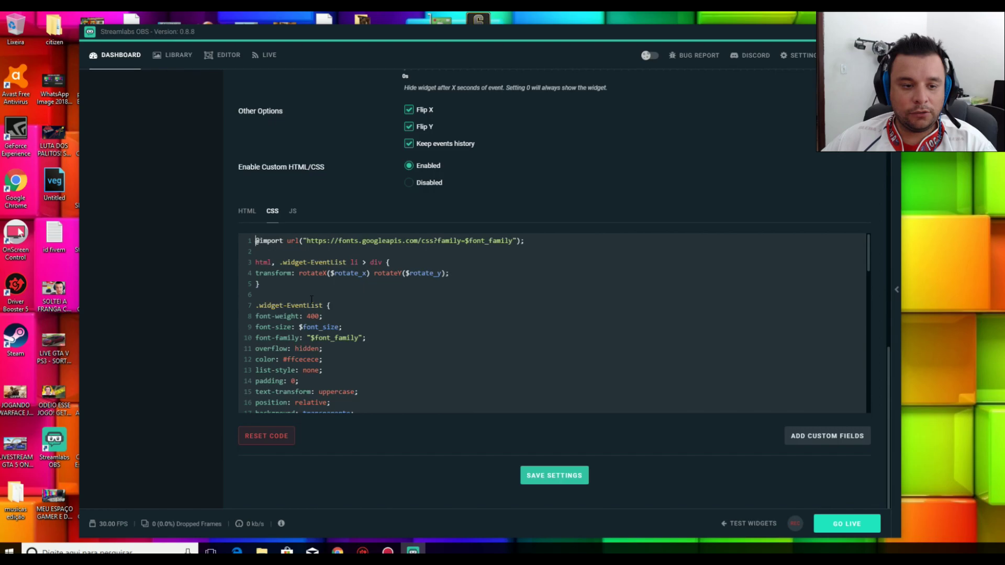
pyautogui.scroll(1, 313, 299)
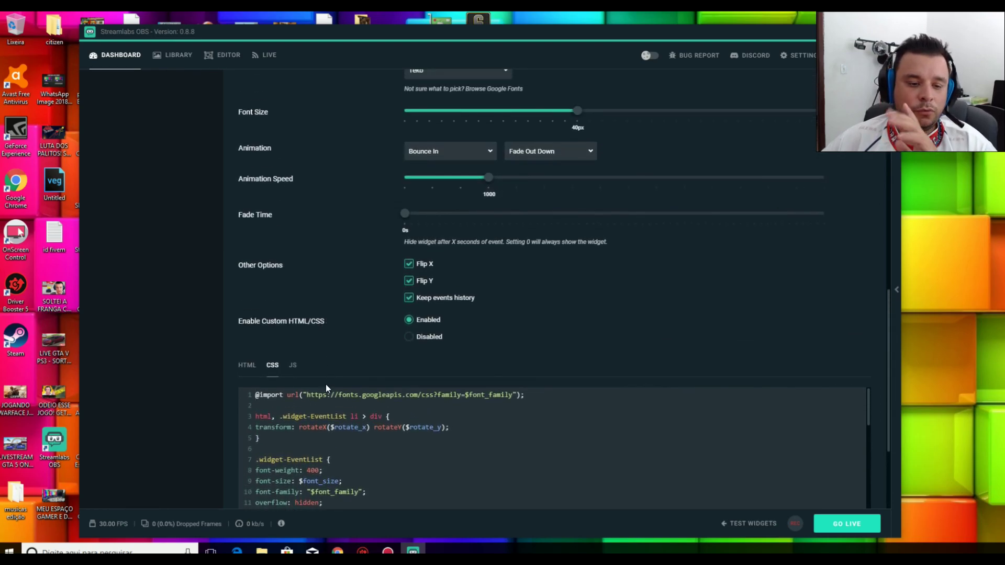
pyautogui.scroll(7, 361, 373)
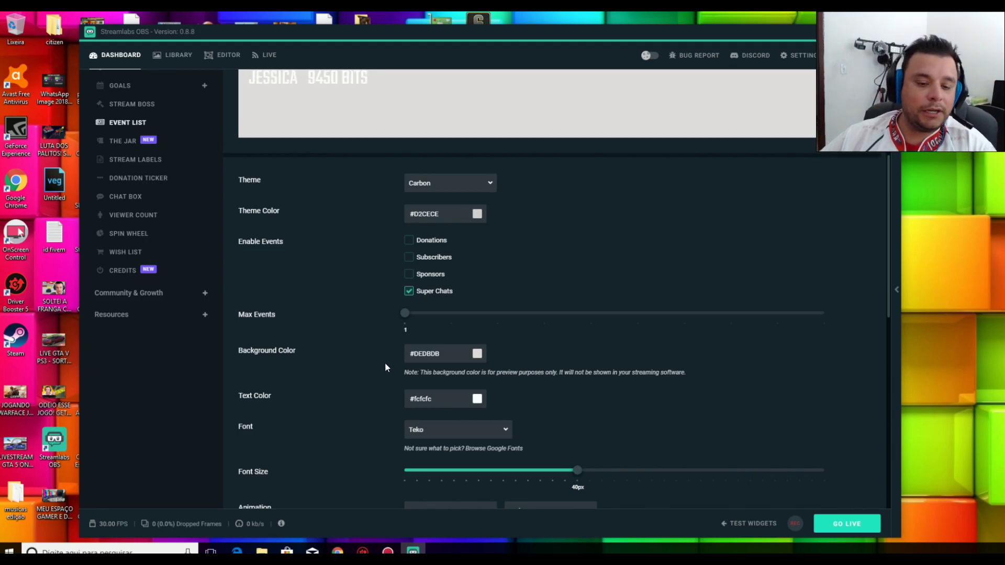
pyautogui.scroll(-5, 386, 360)
pyautogui.scroll(-3, 387, 363)
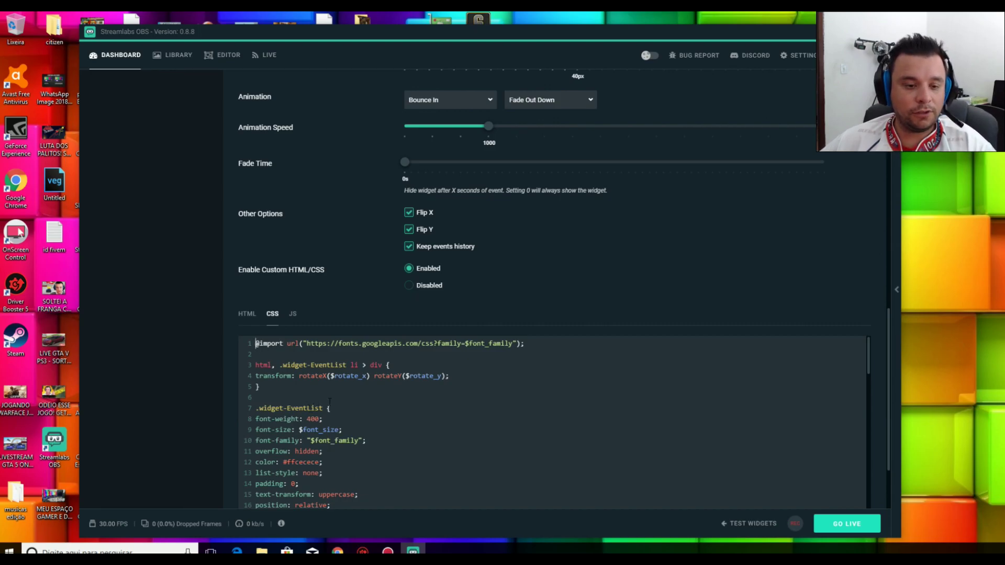
pyautogui.scroll(4, 329, 402)
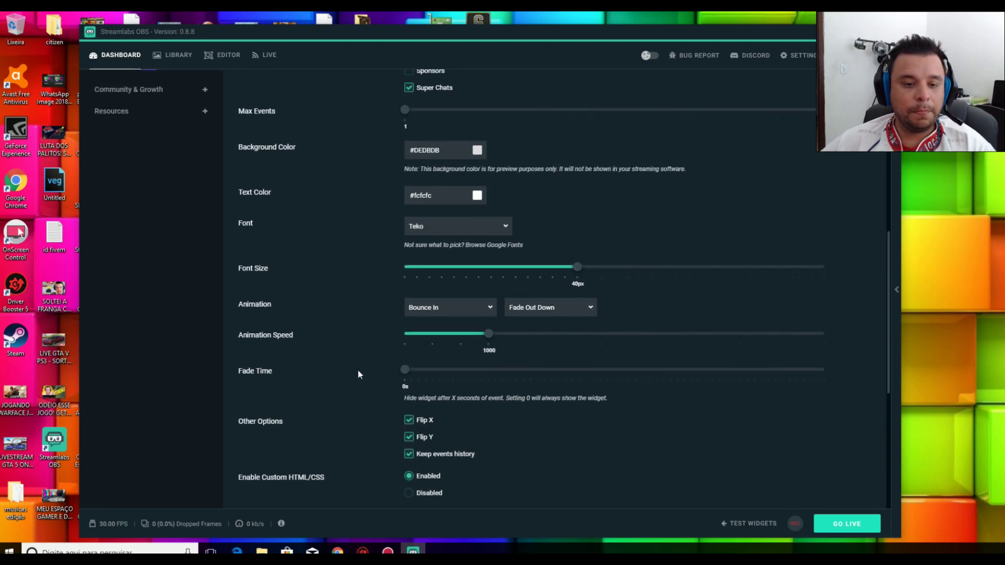
pyautogui.scroll(4, 358, 375)
pyautogui.scroll(3, 369, 293)
pyautogui.scroll(-3, 357, 249)
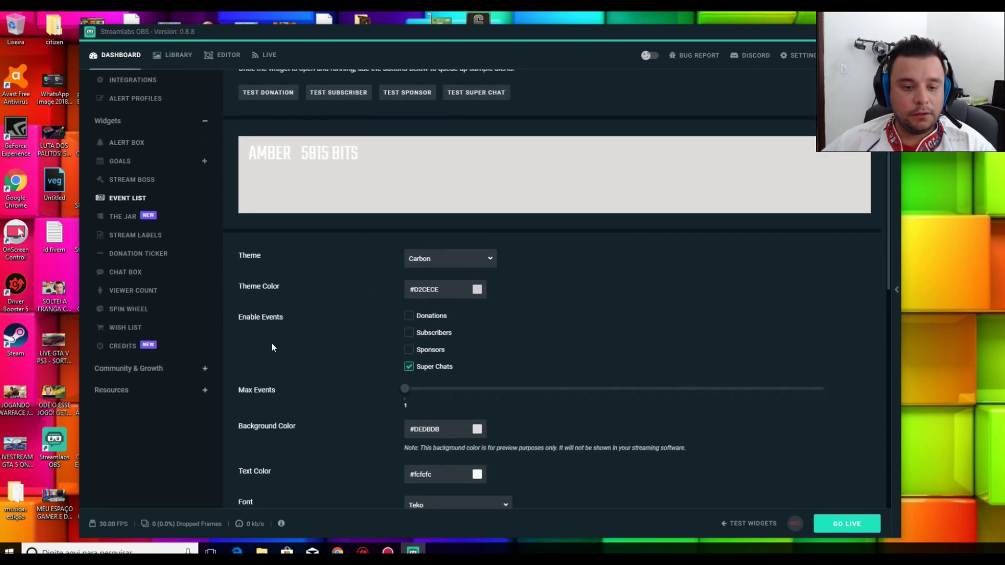
# Disable custom HTML/CSS for the Event List and check the widget preview
pyautogui.scroll(-1, 387, 356)
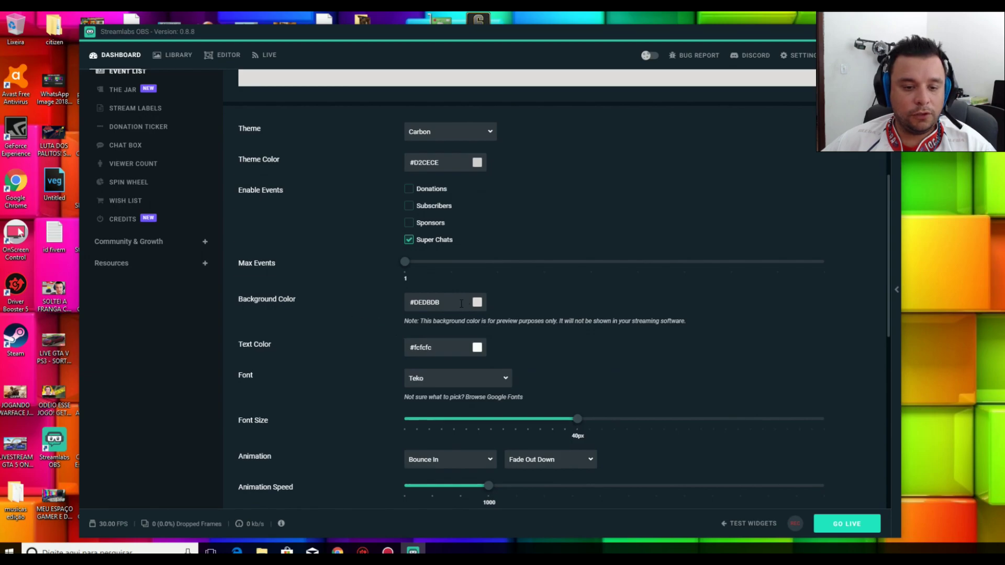
pyautogui.scroll(-2, 350, 381)
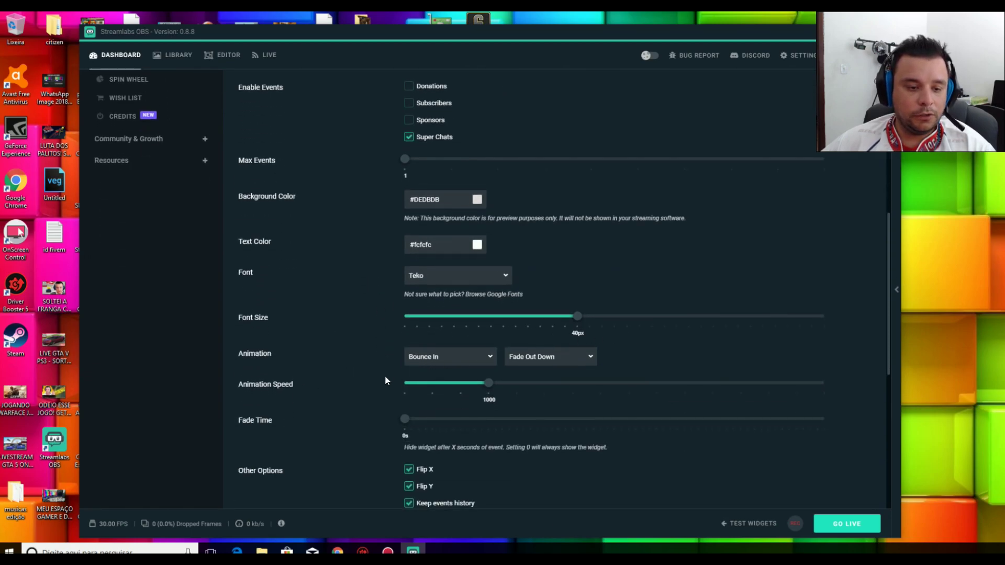
pyautogui.scroll(-1, 344, 400)
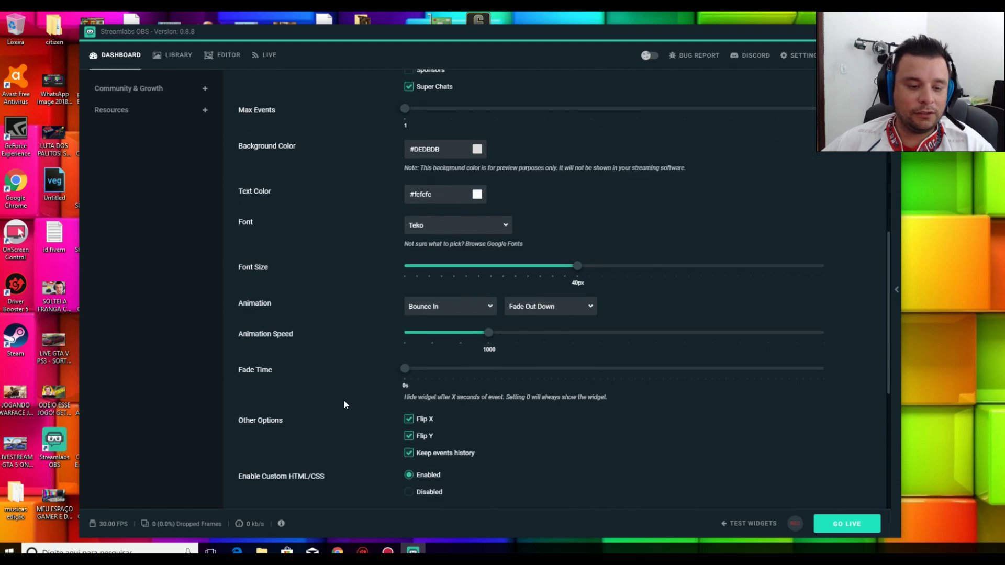
pyautogui.scroll(-2, 338, 397)
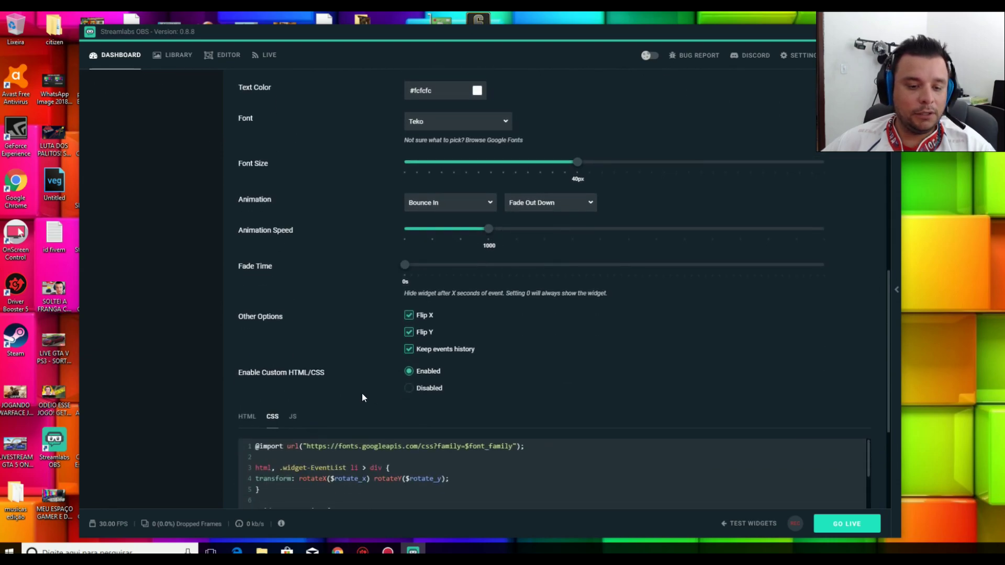
pyautogui.click(409, 389)
pyautogui.scroll(15, 376, 375)
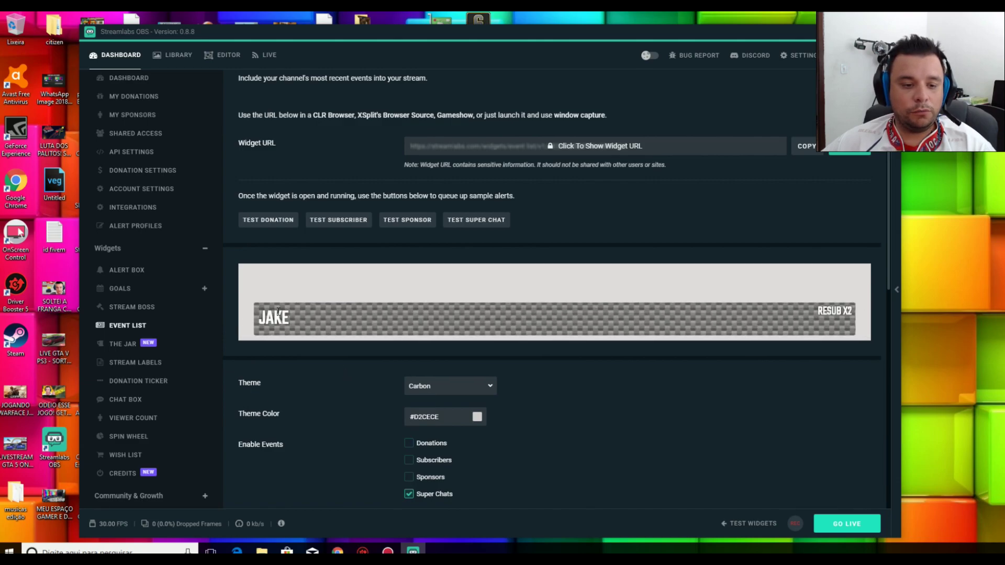
# Try a maximum of 5 events in the Event List preview, and set it back to 1
pyautogui.scroll(-4, 344, 352)
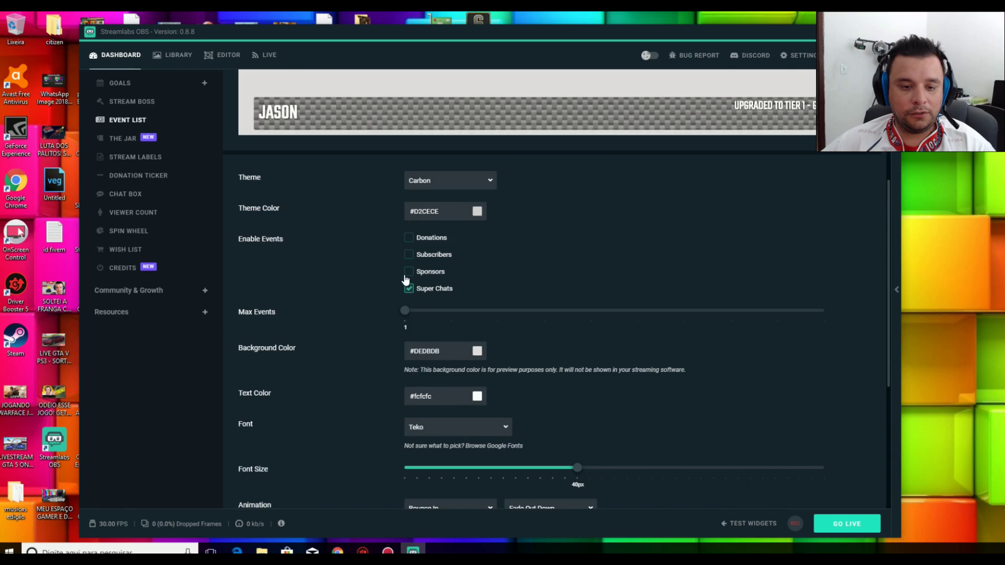
pyautogui.moveTo(416, 315); pyautogui.dragTo(591, 312)
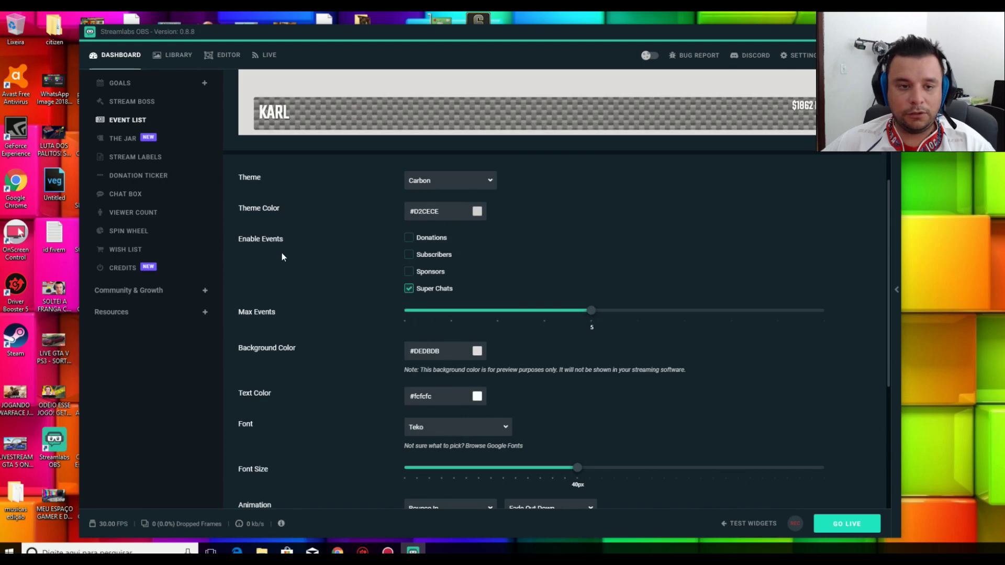
pyautogui.scroll(2, 337, 335)
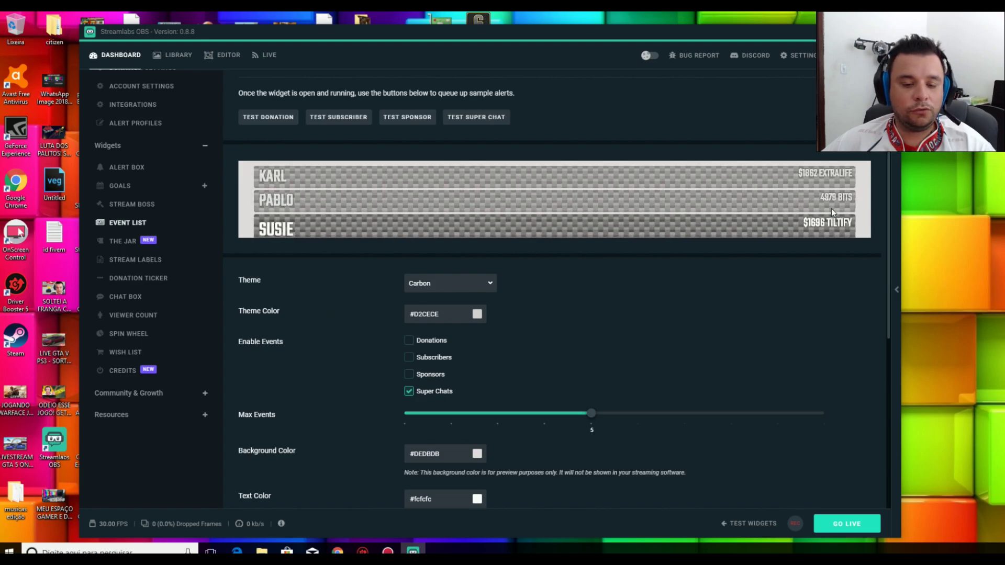
pyautogui.moveTo(572, 417); pyautogui.dragTo(412, 415)
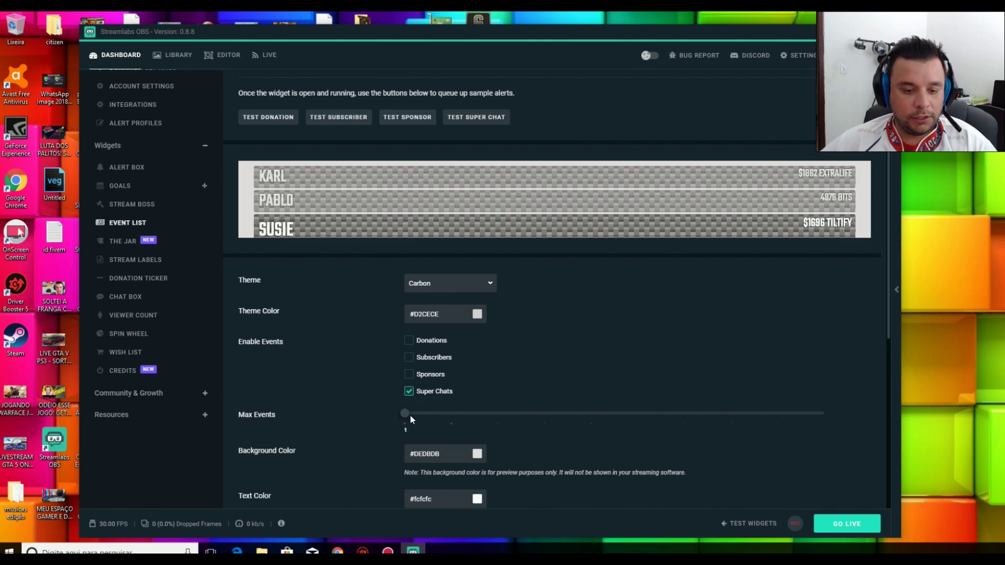
pyautogui.scroll(-5, 371, 411)
pyautogui.scroll(-3, 369, 407)
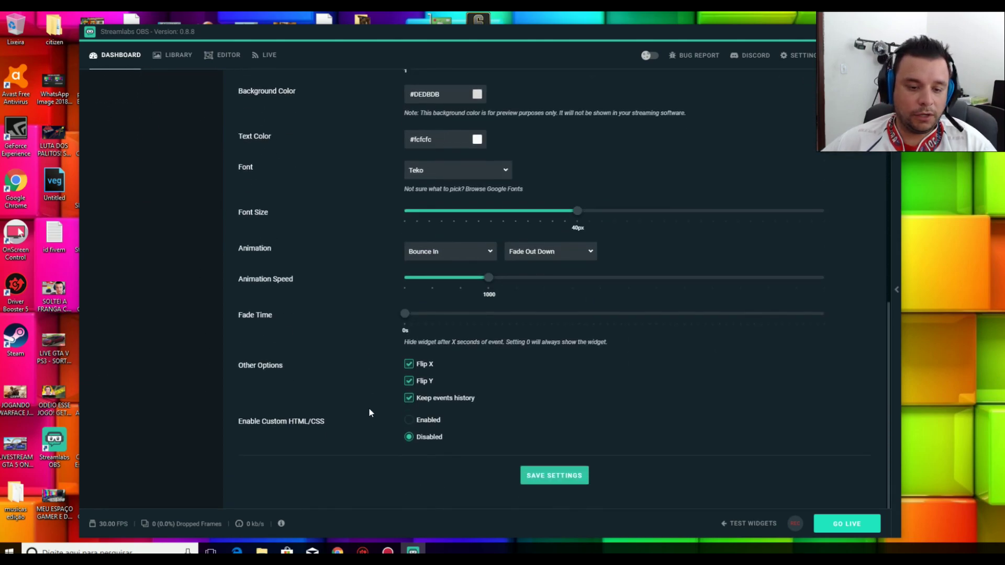